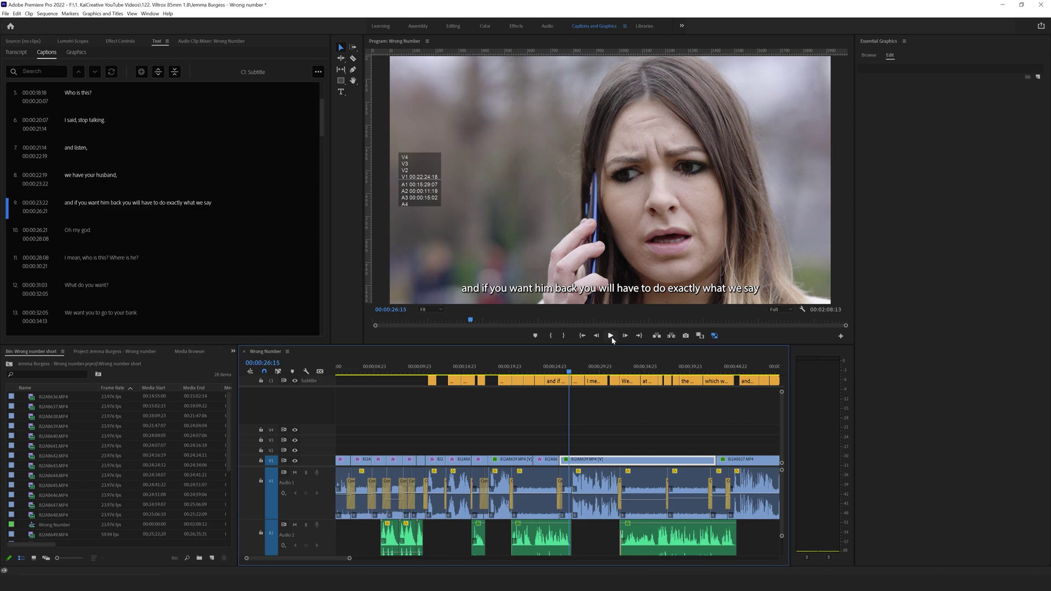
key(space)
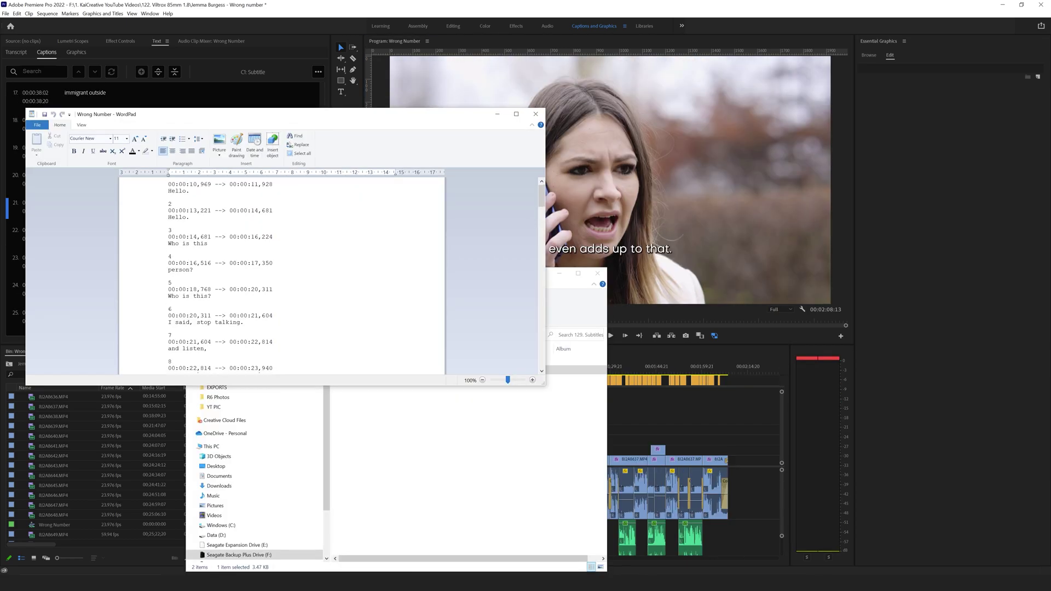
scroll(282, 273, down, 15)
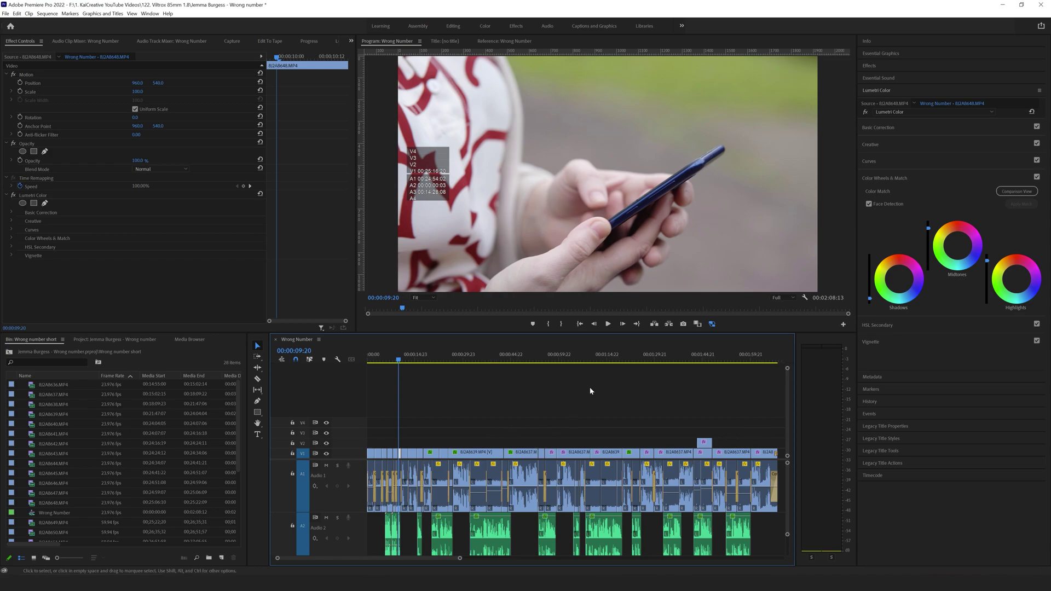
Play a stretch of the Wrong Number sequence and switch to the Captions and Graphics workspace.
click(608, 324)
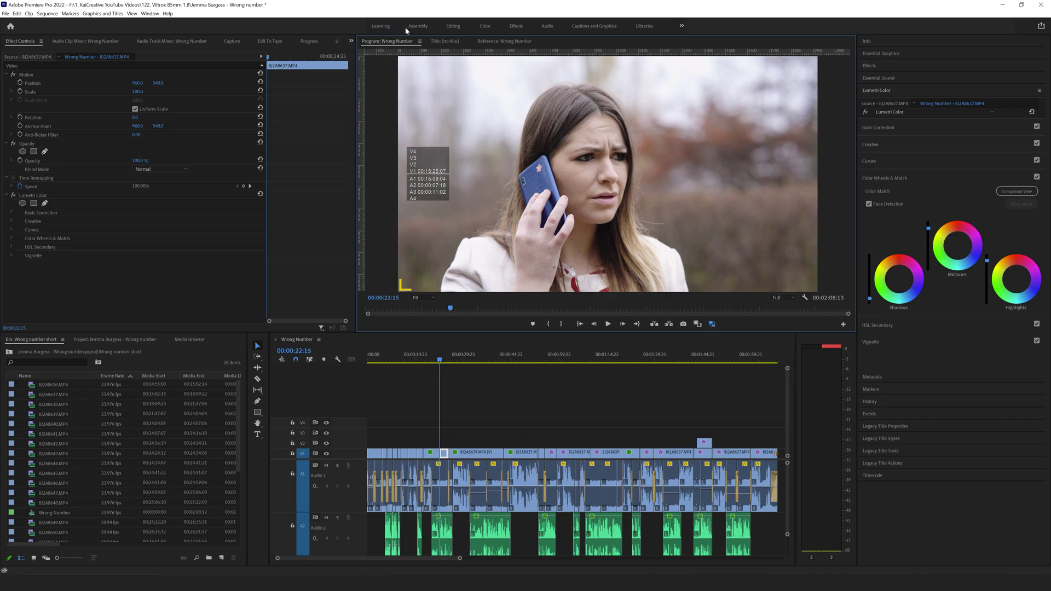
click(593, 26)
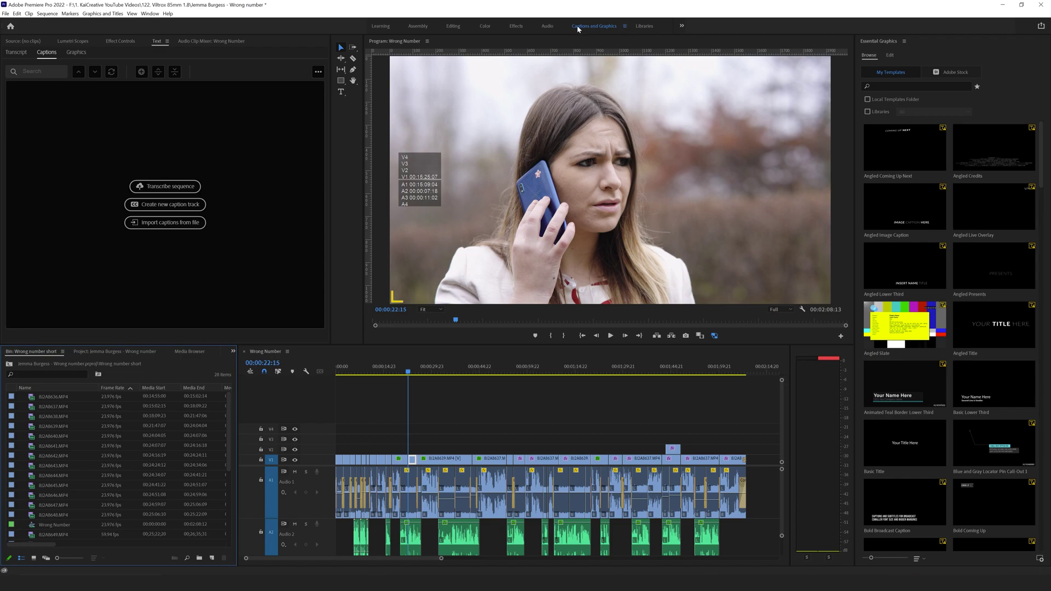
Try the All Panels workspace and return to the Captions and Graphics workspace.
click(150, 13)
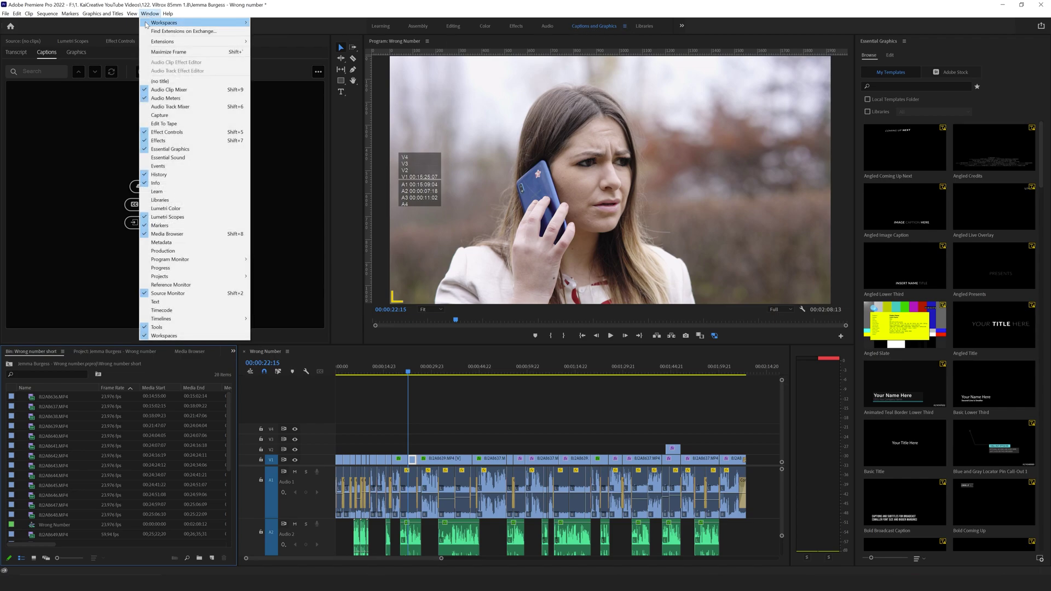
mouse_move(146, 25)
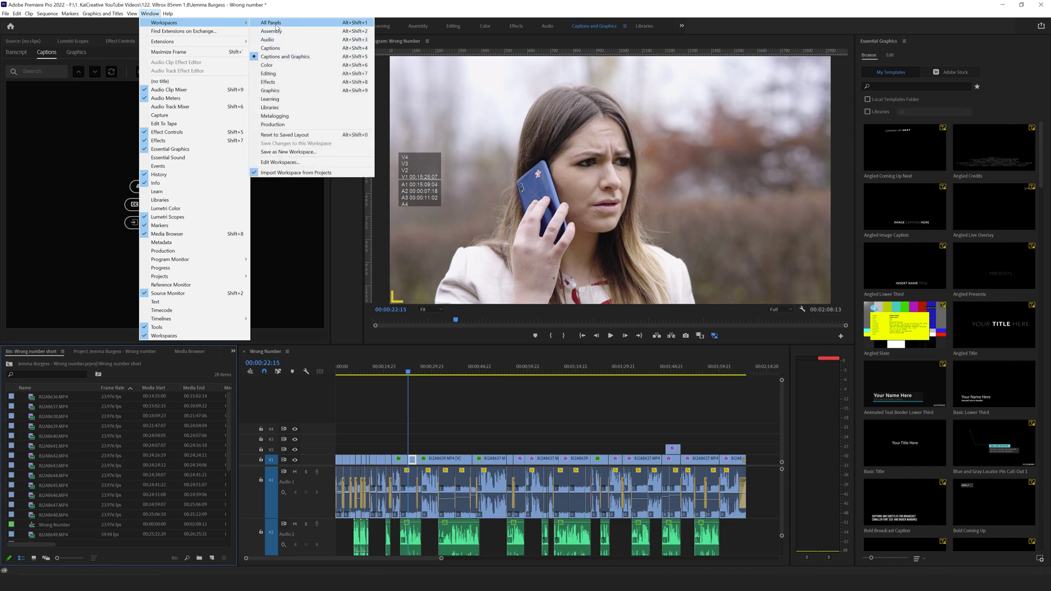
click(275, 23)
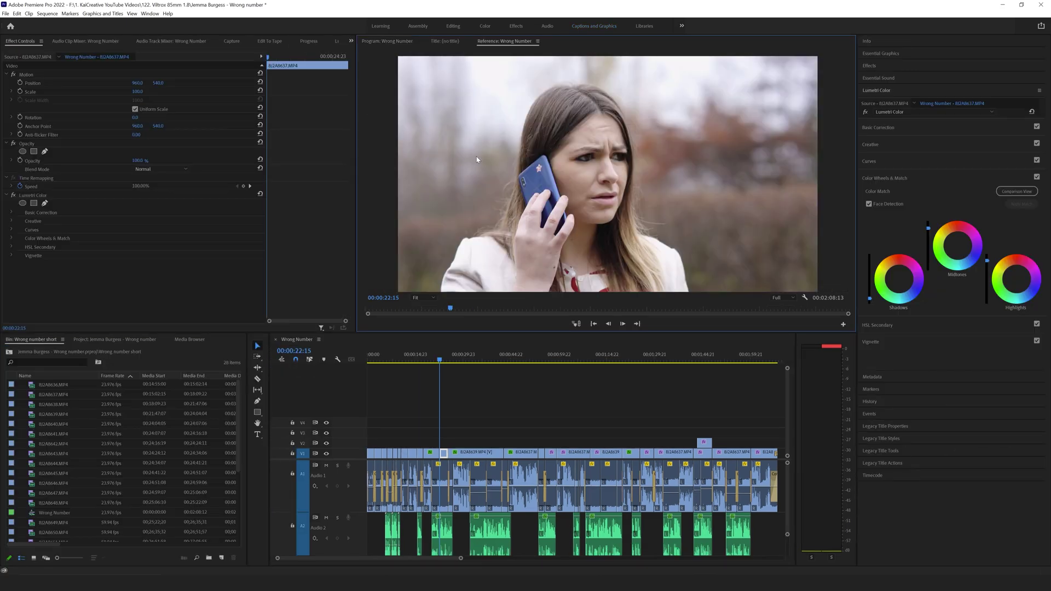
click(586, 25)
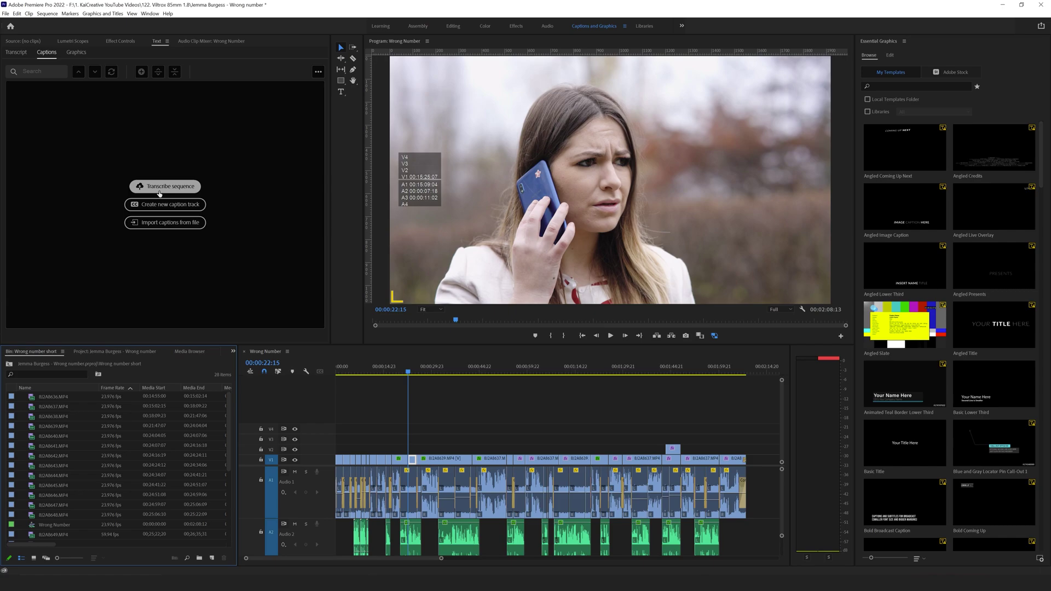
Transcribe the sequence from the Mix audio track with the language set to English (UK).
click(159, 189)
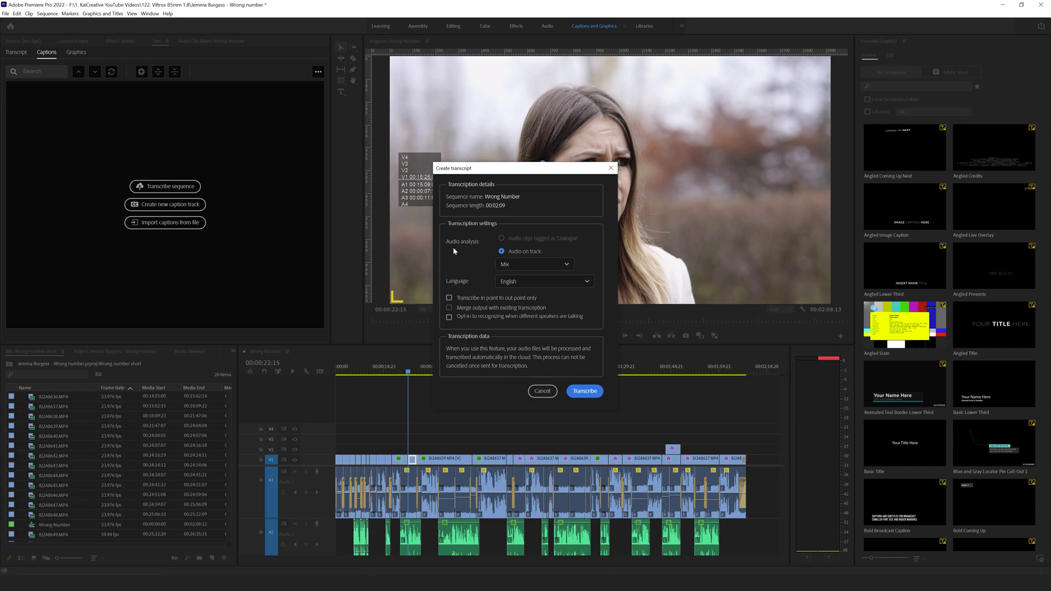
click(506, 264)
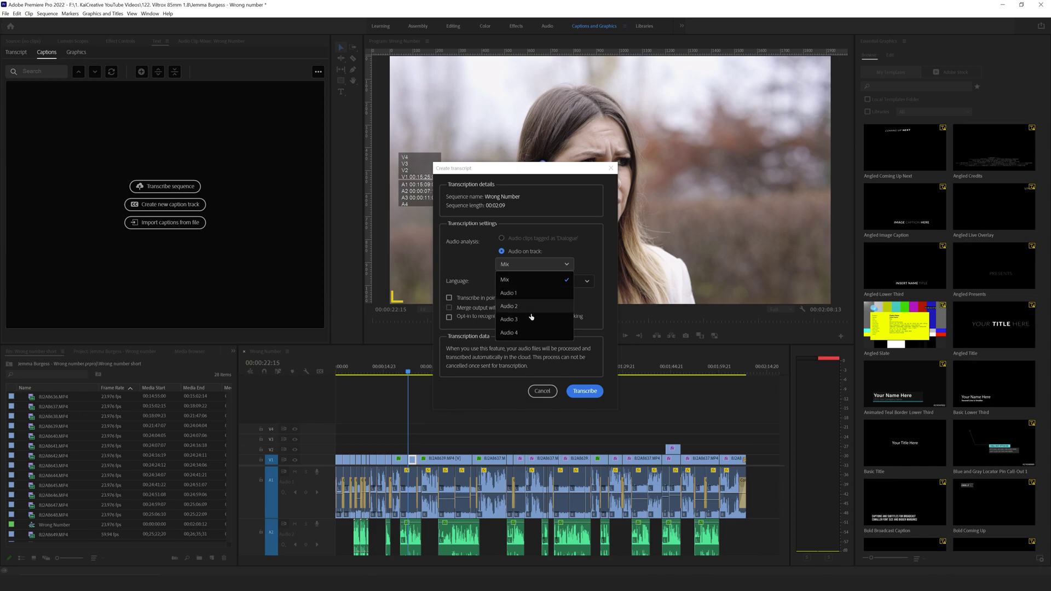
click(518, 279)
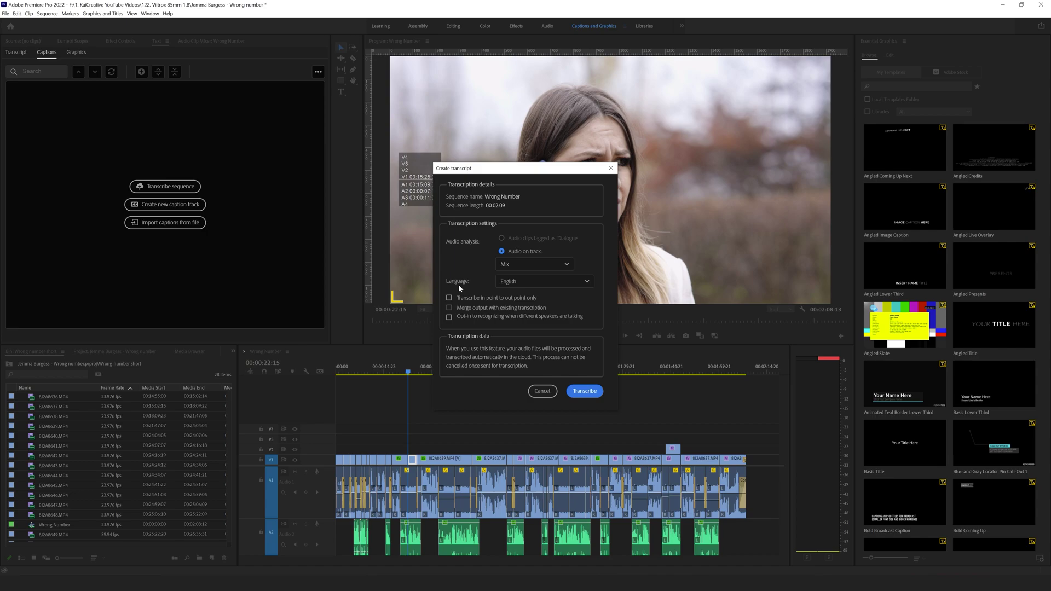
click(527, 281)
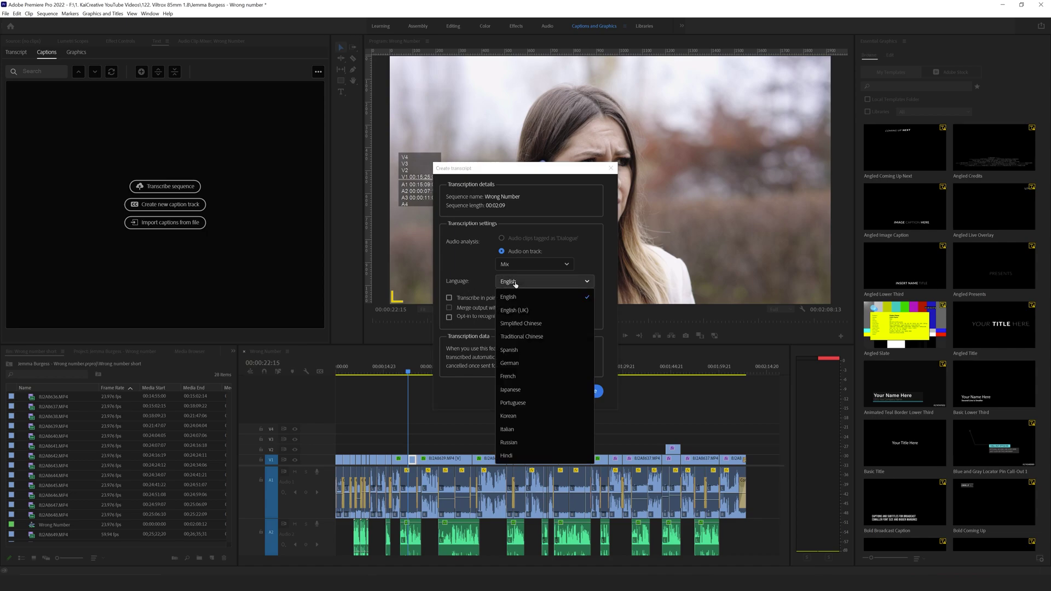
click(530, 310)
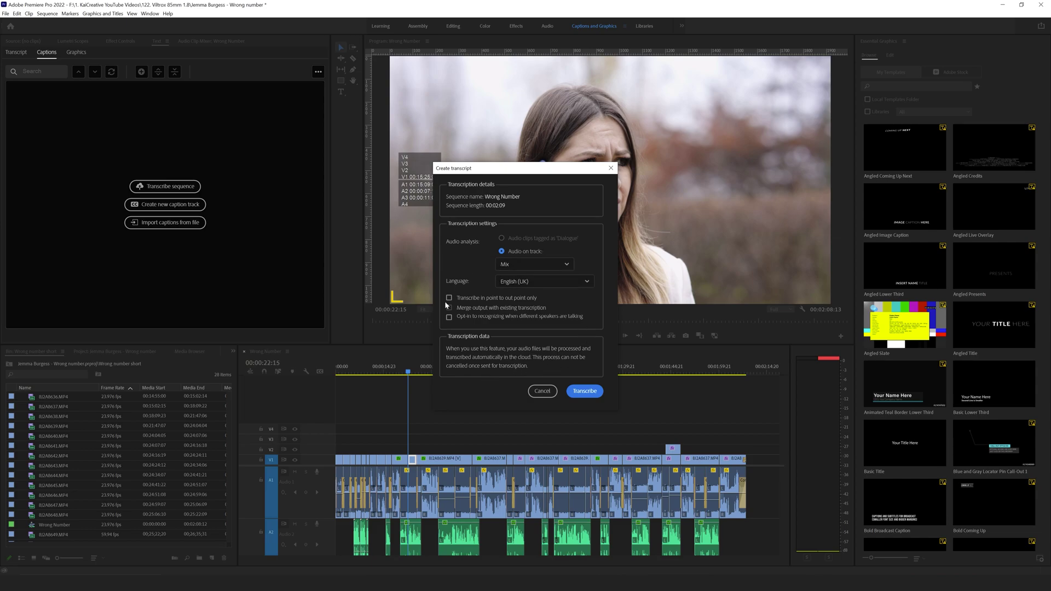
click(588, 397)
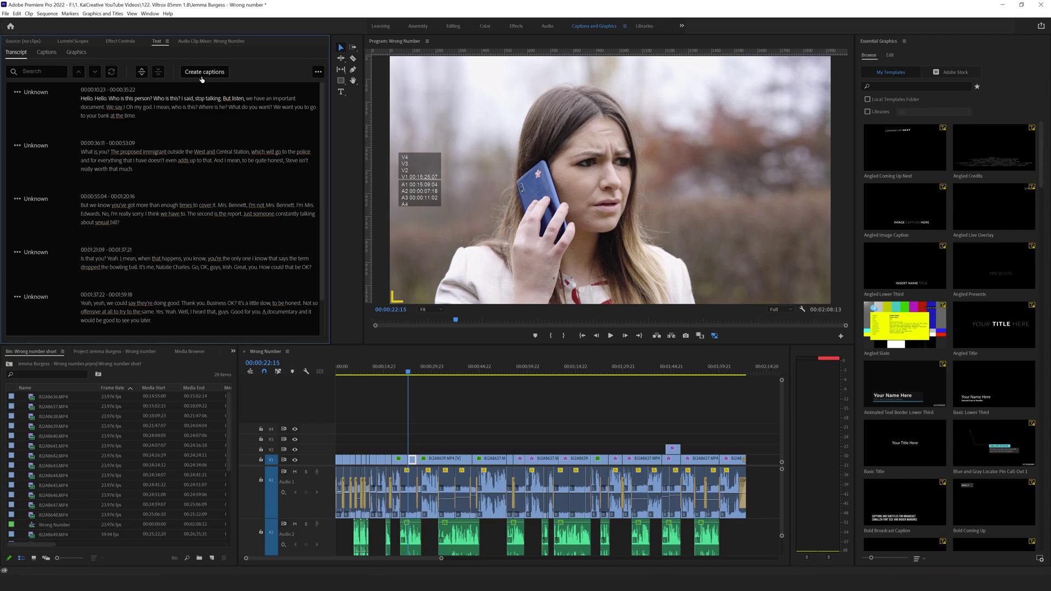
Create captions from the sequence transcript with the default subtitle settings.
click(198, 73)
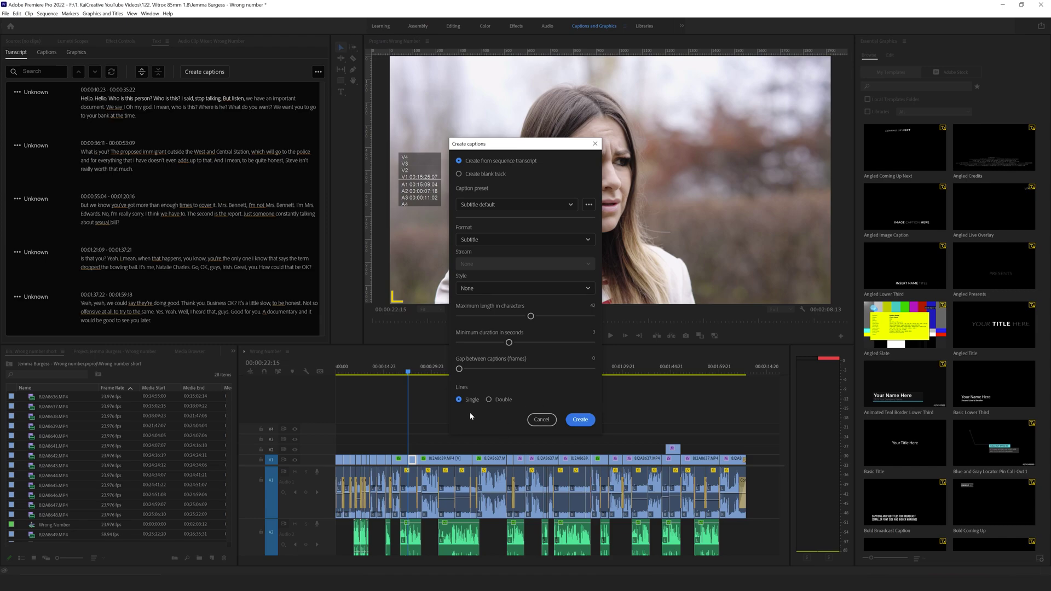
click(580, 420)
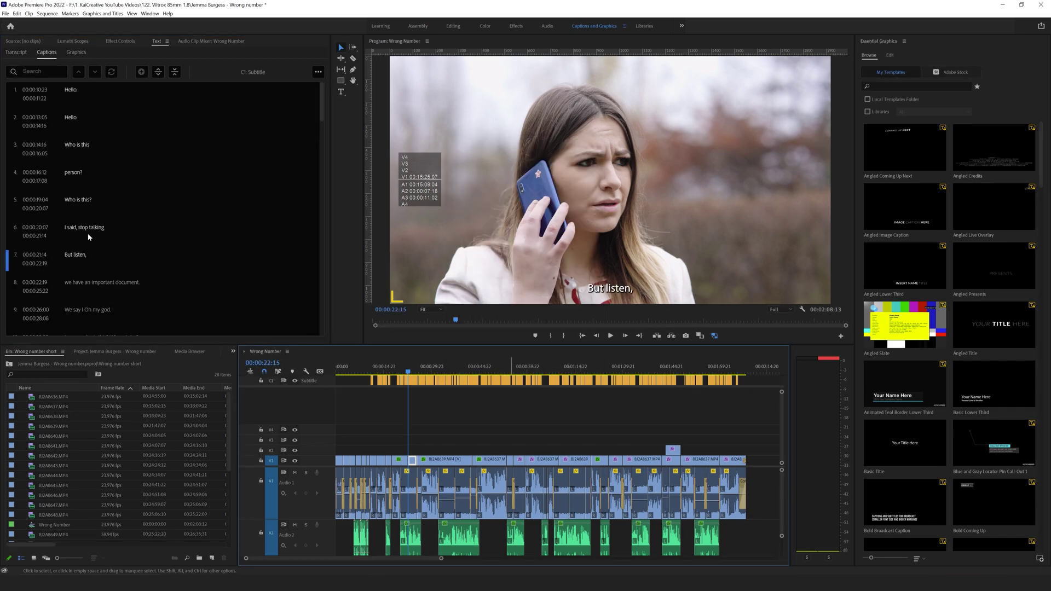
Extend the start of the fifth caption, "Who is this?", earlier to 00:00:18:18 on the subtitle track.
click(412, 369)
drag(411, 368, 399, 369)
drag(441, 559, 335, 558)
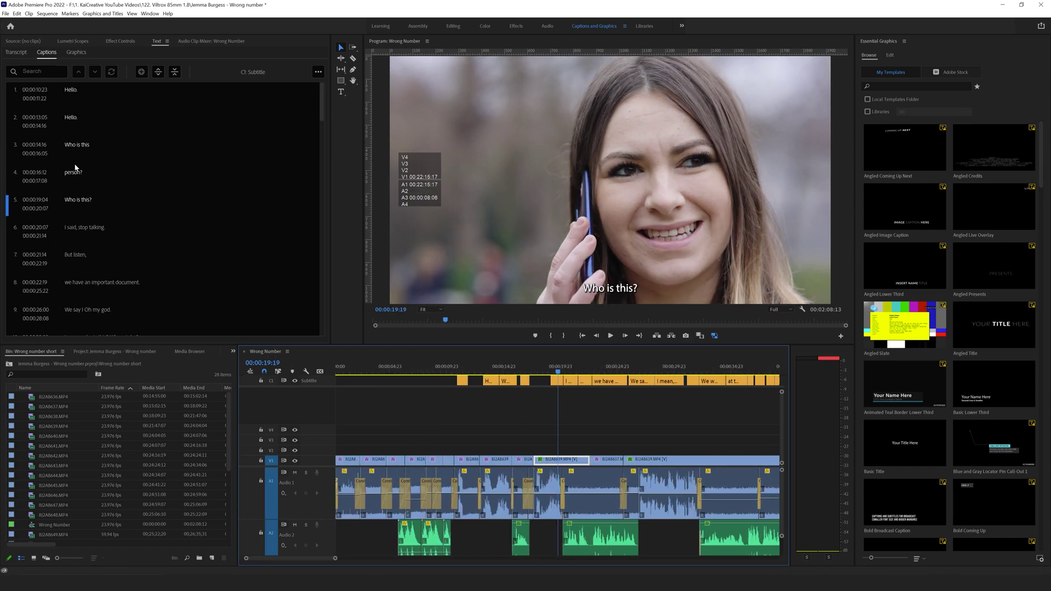
drag(555, 382, 552, 383)
click(545, 368)
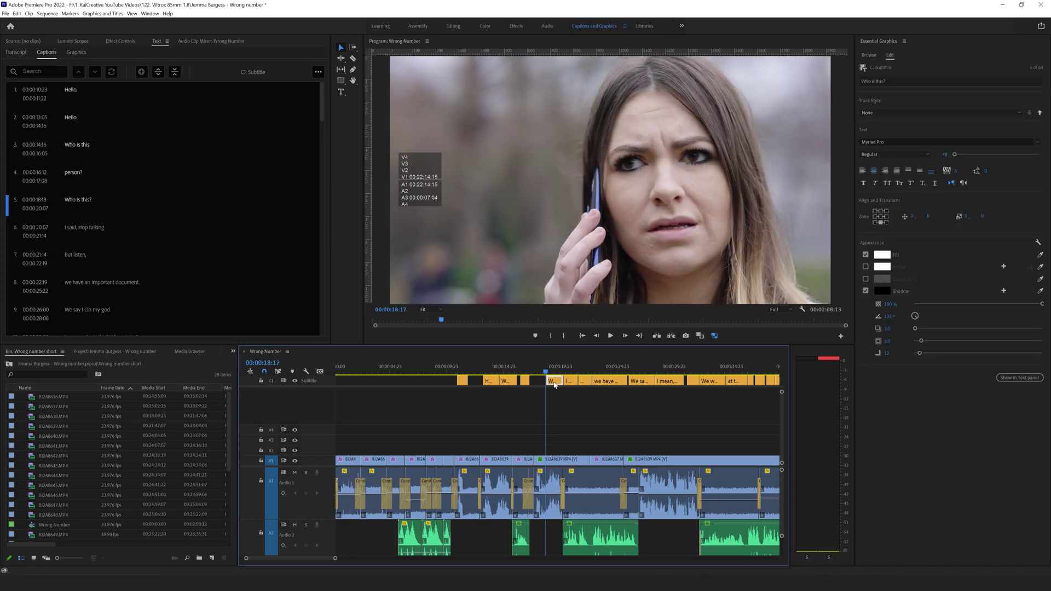
Play the sequence from 00:00:17:16 to check the captions against the dialogue.
drag(338, 560, 307, 560)
click(508, 368)
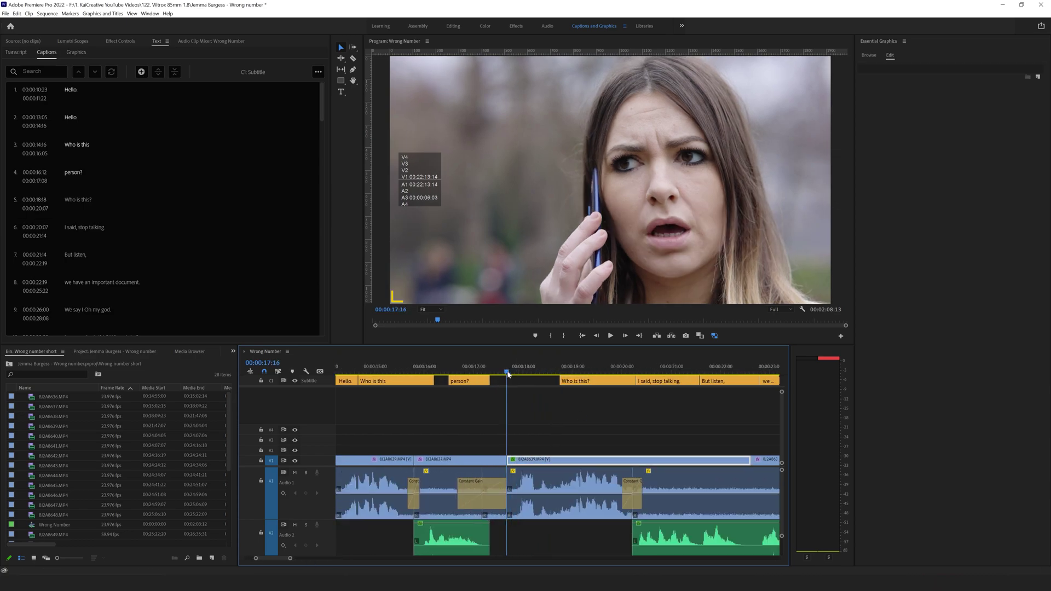
click(610, 335)
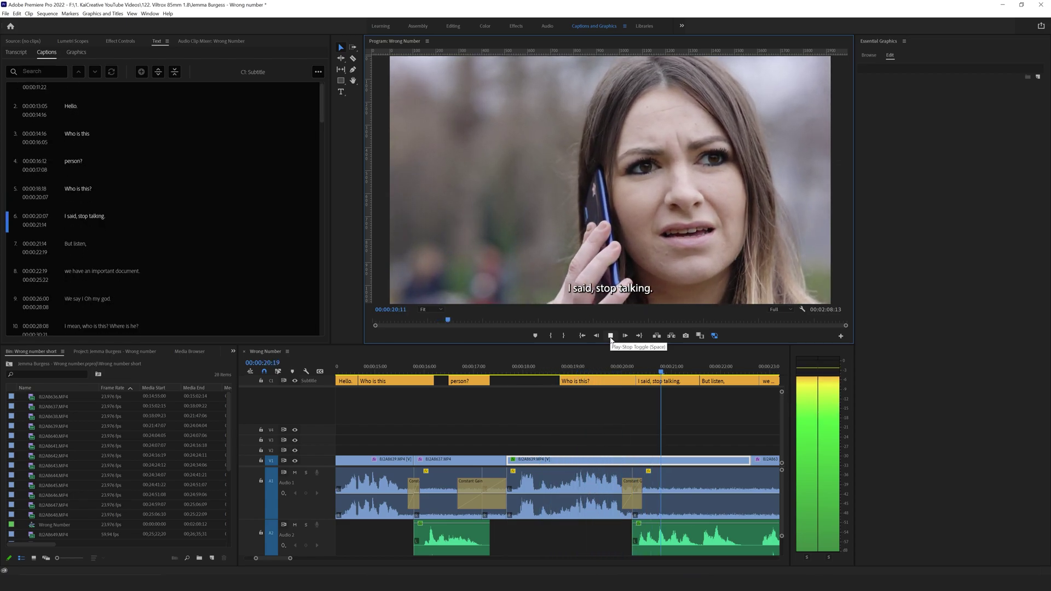
click(610, 335)
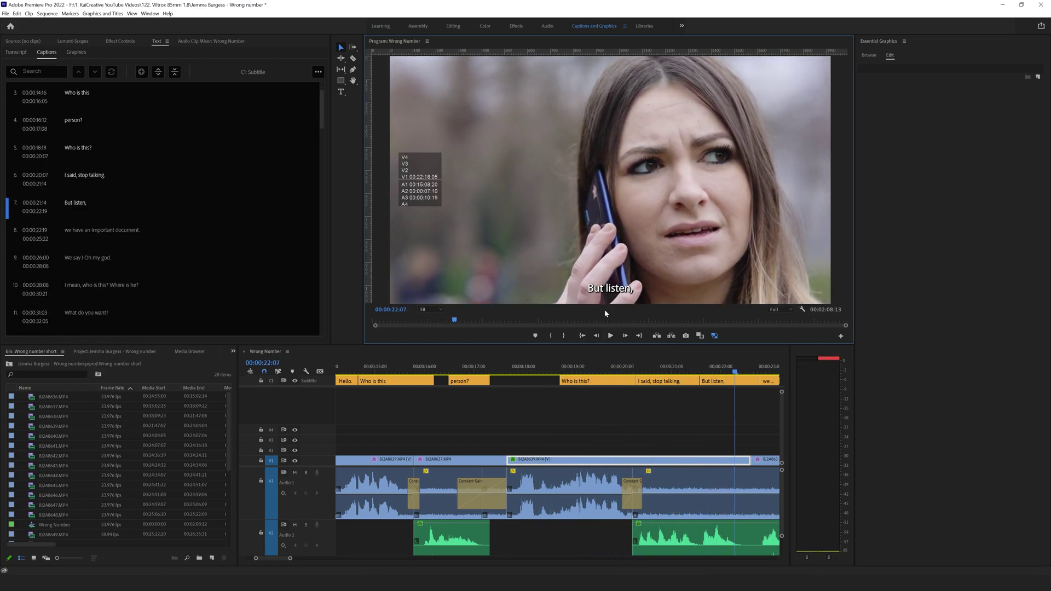
Correct the seventh caption by replacing "But" with "and" so that it reads "and listen,".
click(717, 382)
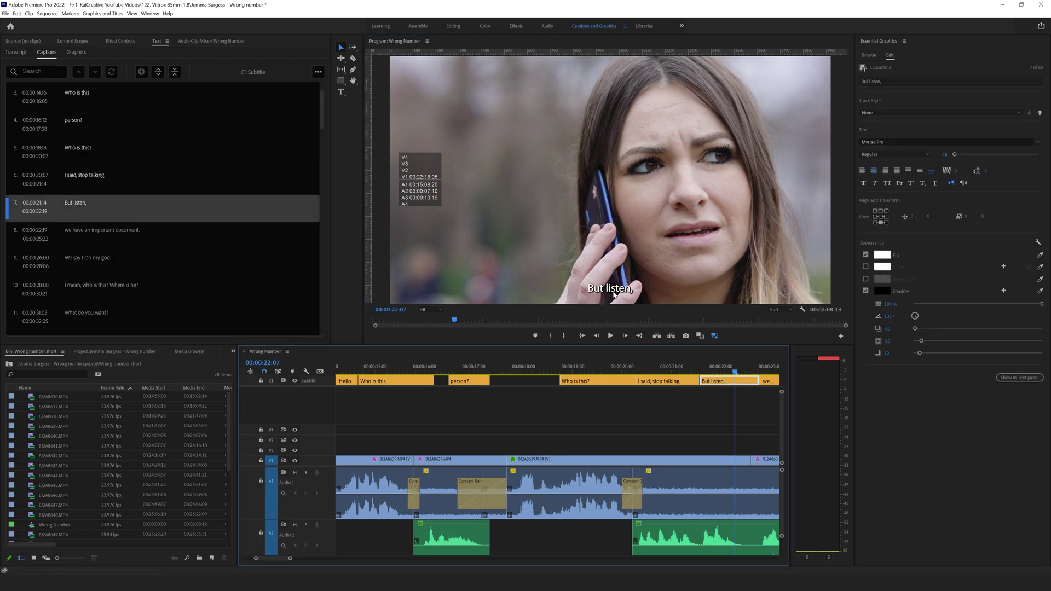
double_click(76, 207)
double_click(72, 203)
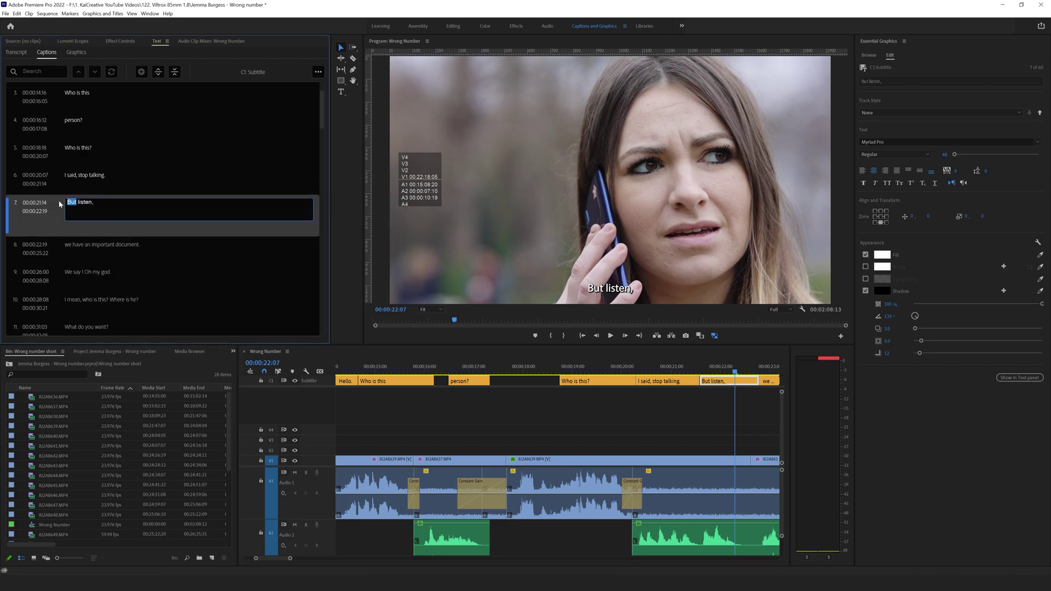
click(65, 204)
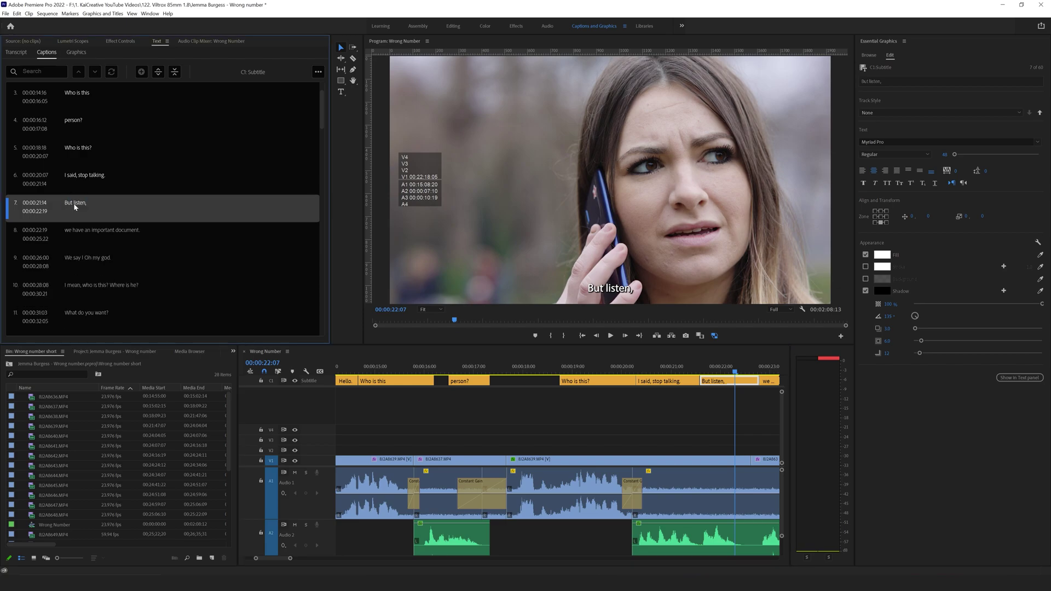
double_click(75, 205)
click(78, 204)
drag(77, 204, 59, 197)
text(and)
click(654, 415)
Play the eighth caption from its start at 00:00:22:19 to check its wording against the audio.
key(minus)
key(minus)
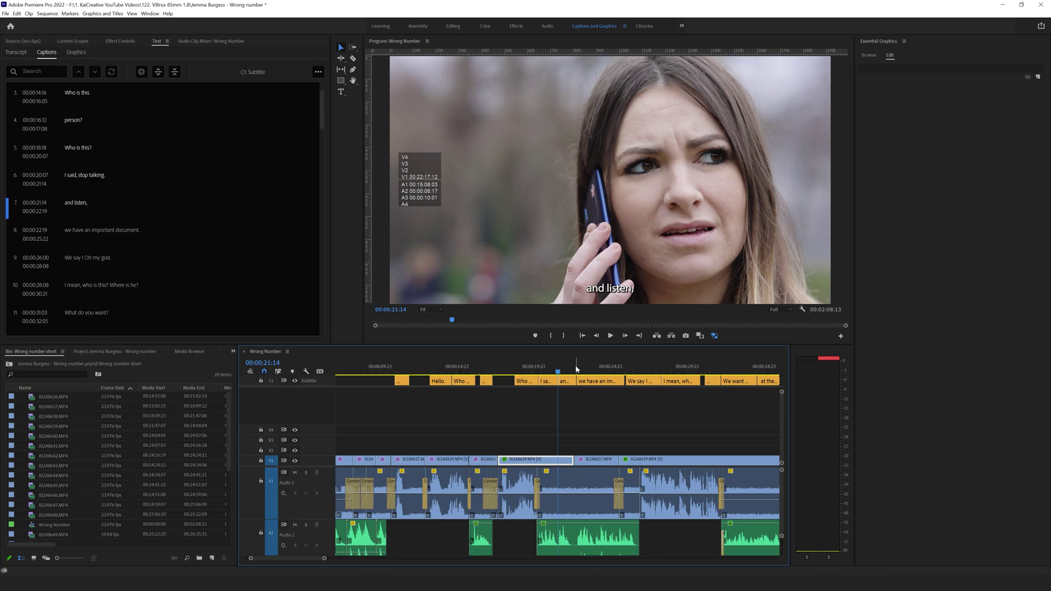
click(576, 370)
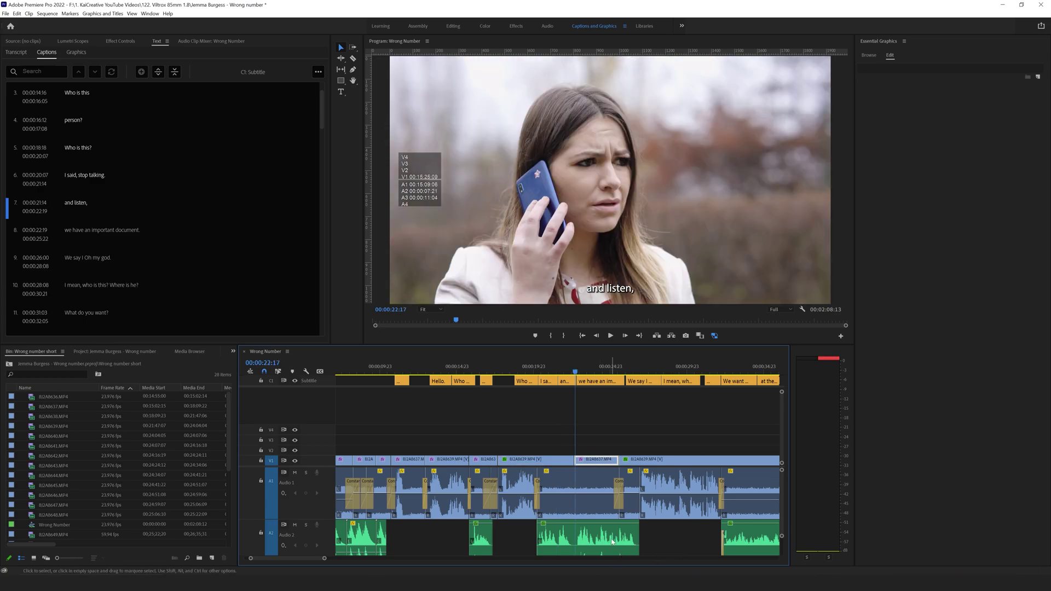
click(578, 367)
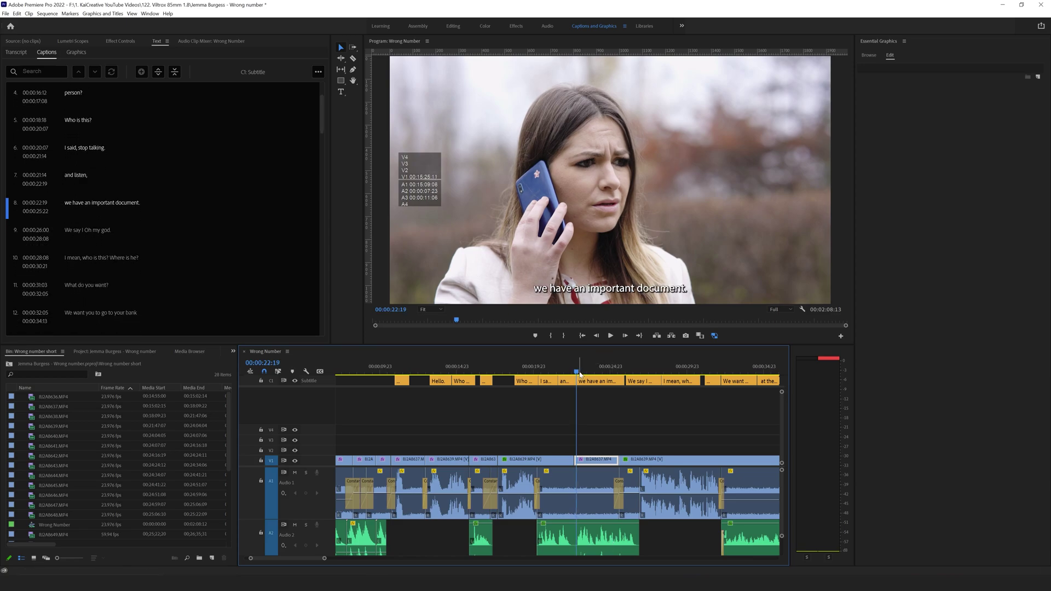
click(610, 335)
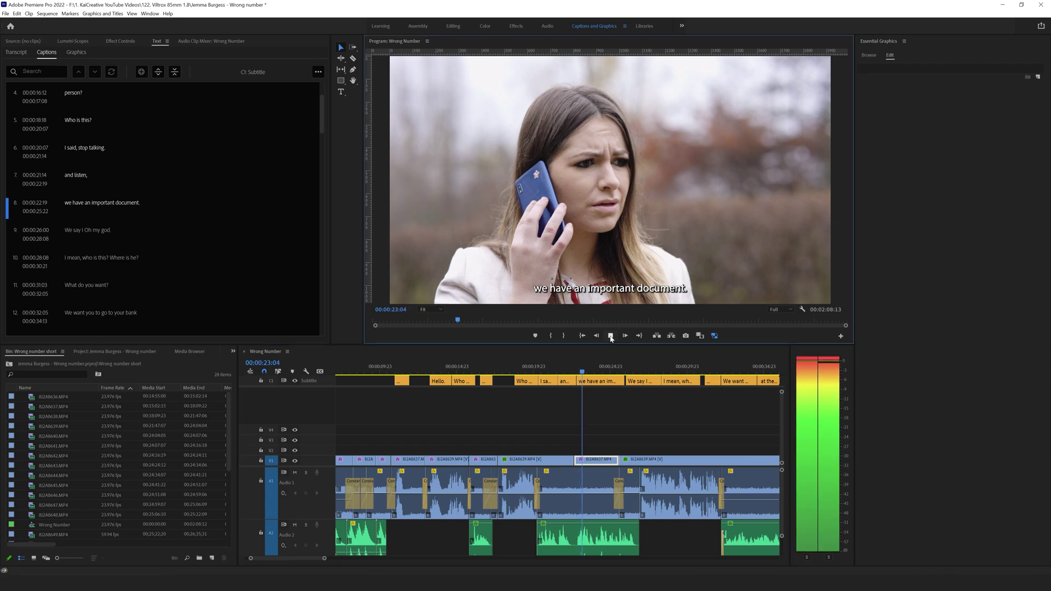
click(610, 336)
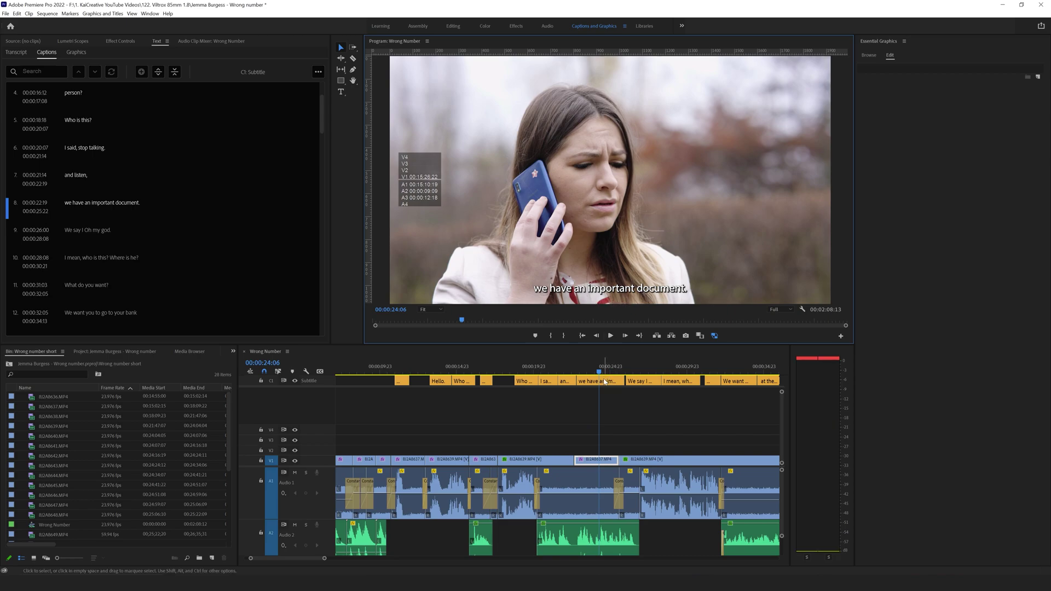
Correct the eighth caption to read "we have your husband,".
click(93, 206)
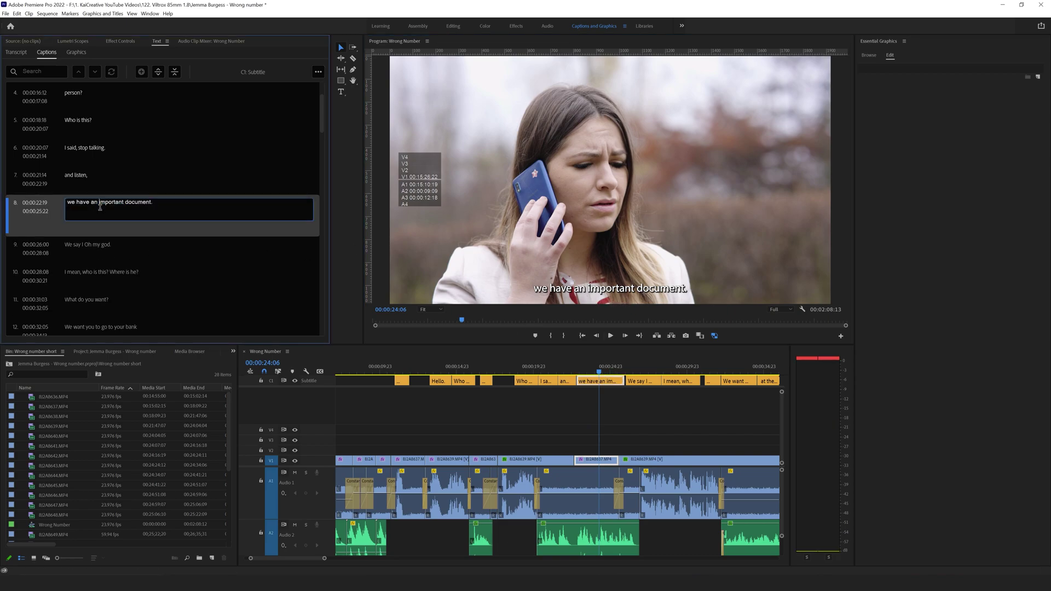
drag(98, 207, 218, 206)
text(you)
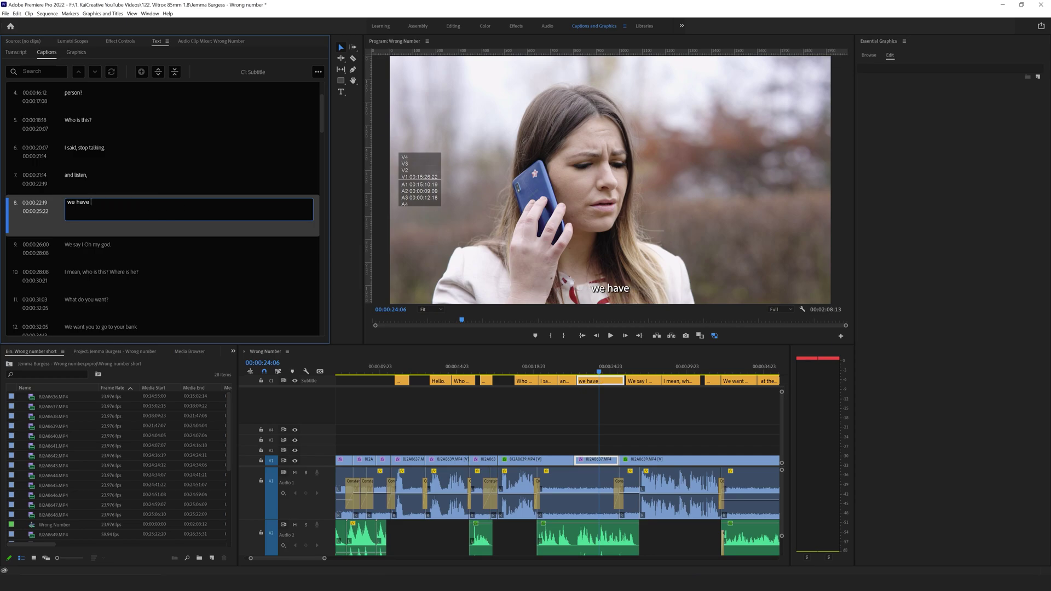
text(r husband,)
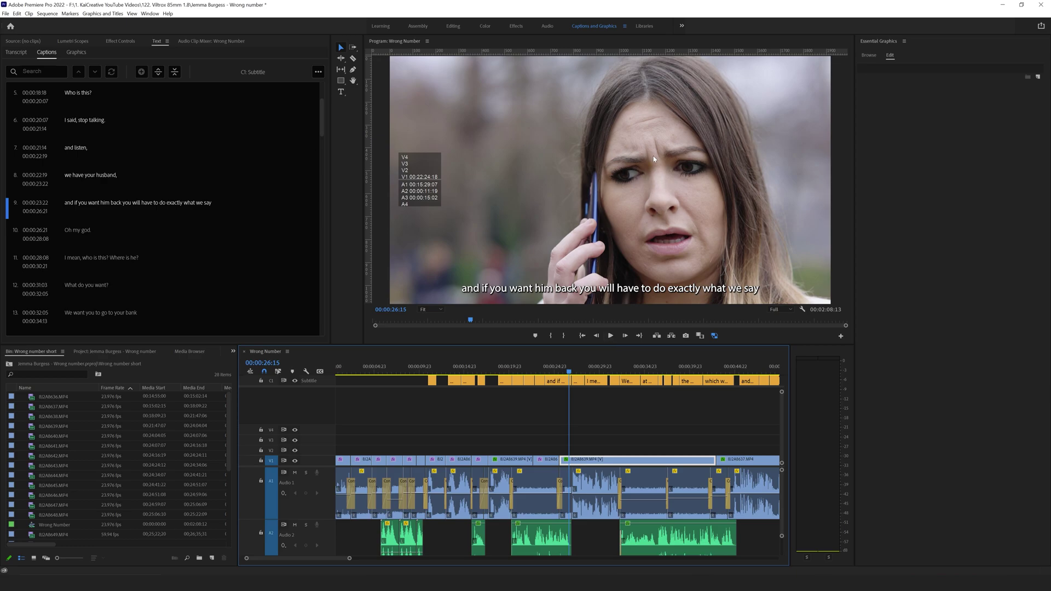
Select all captions on the subtitle track and position them at the top centre of the frame.
click(611, 336)
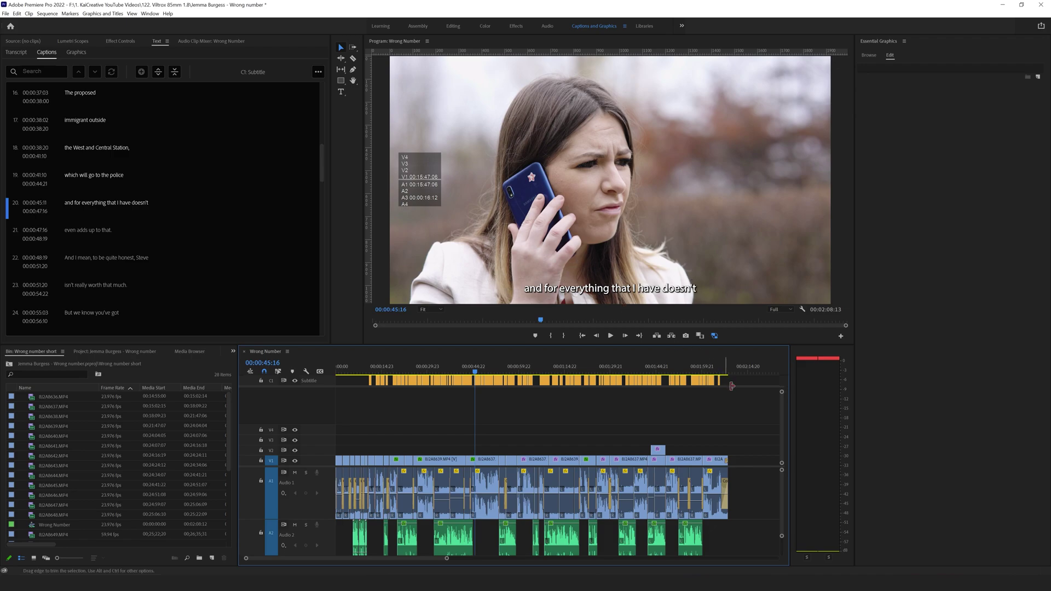
drag(737, 382, 350, 392)
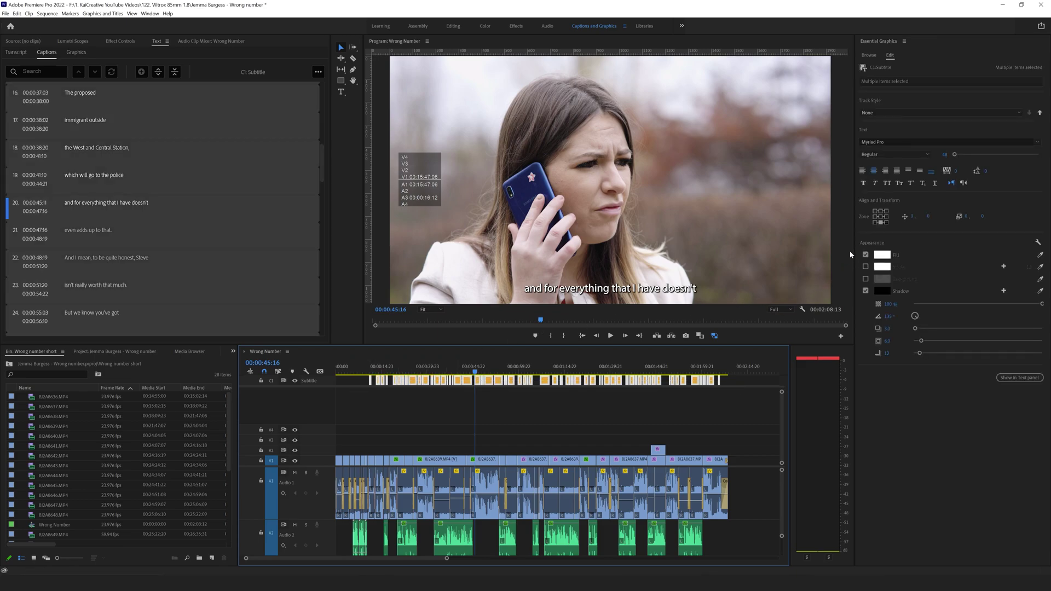
click(881, 211)
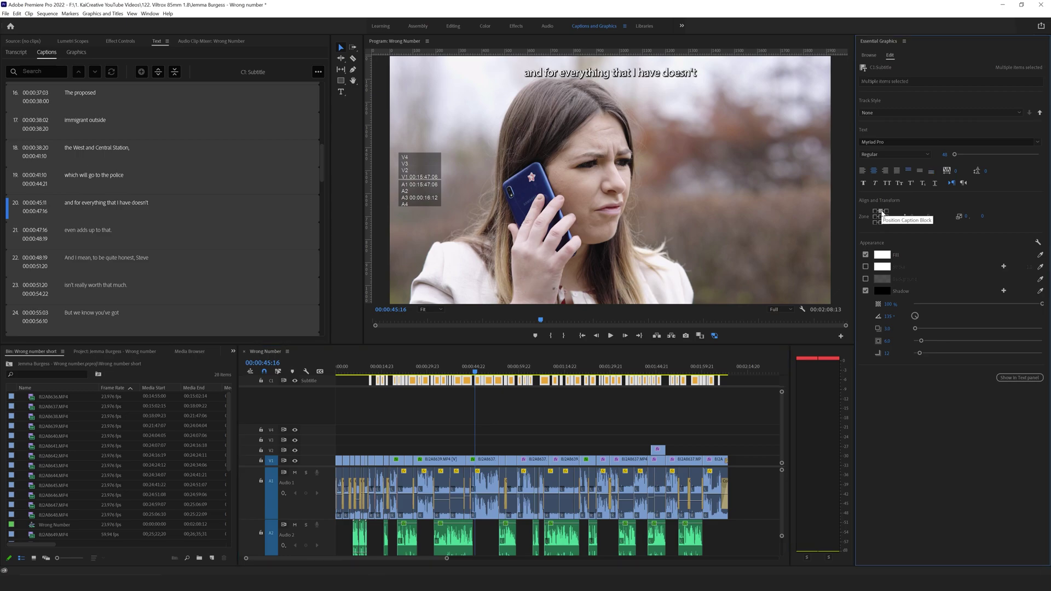
Position all selected captions at the bottom centre of the frame and raise them with a vertical offset of -171.
click(881, 216)
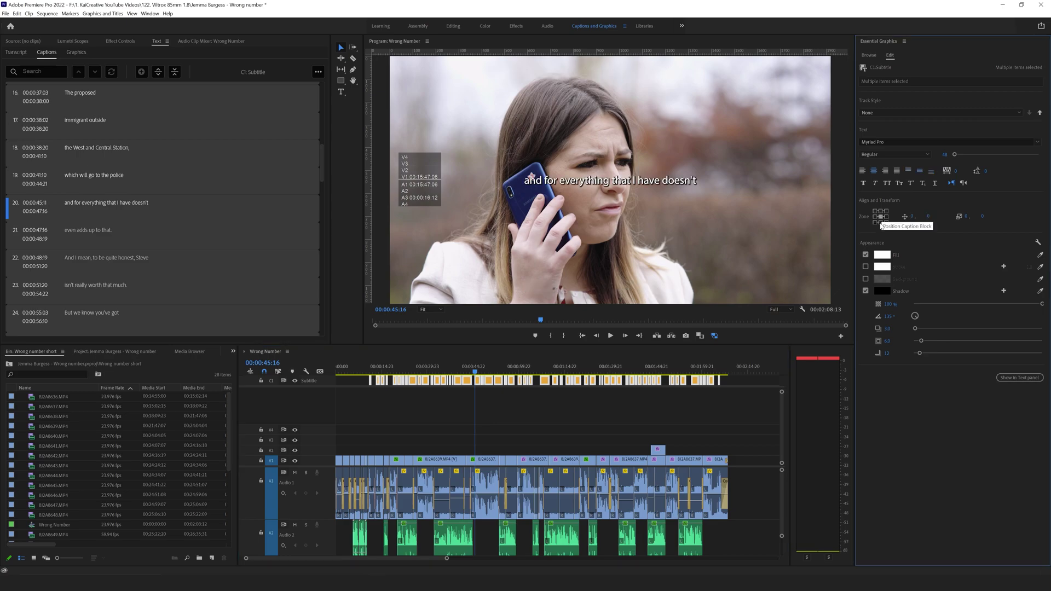
click(881, 223)
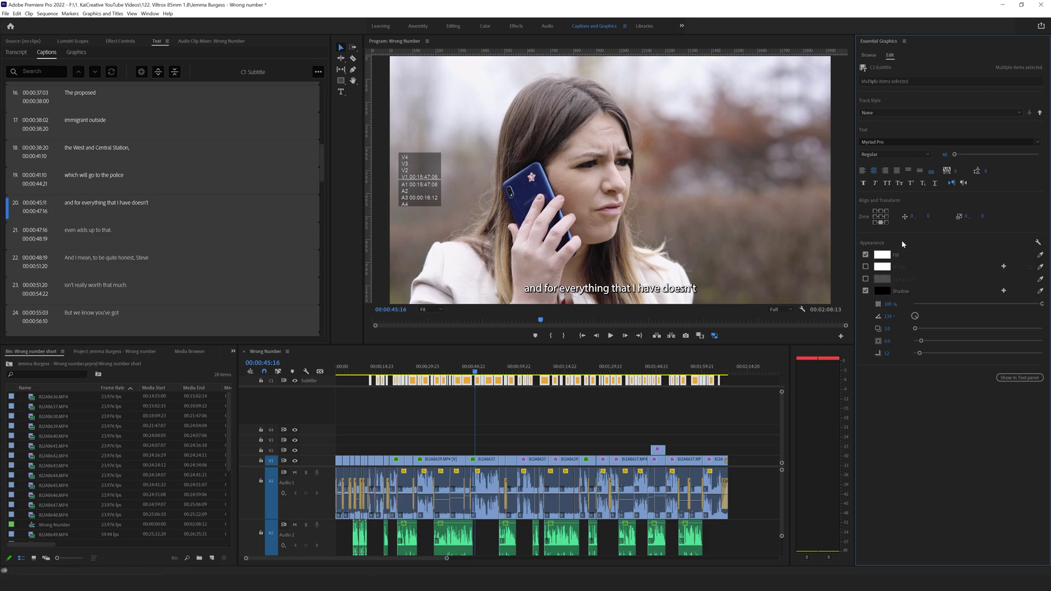
mouse_move(928, 218)
mouse_down()
mouse_move(884, 217)
mouse_move(925, 238)
mouse_up()
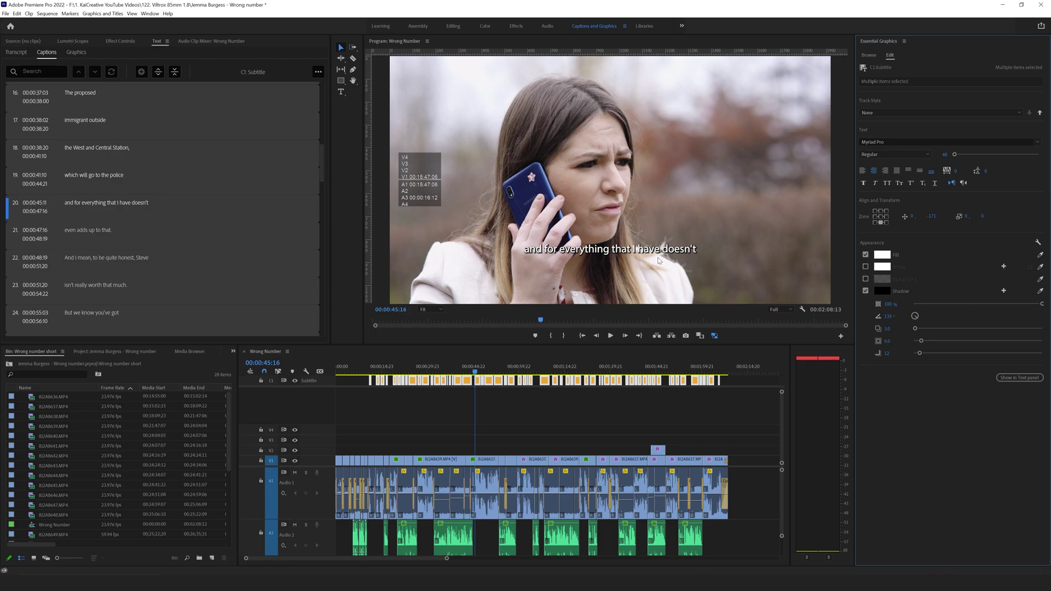
click(488, 402)
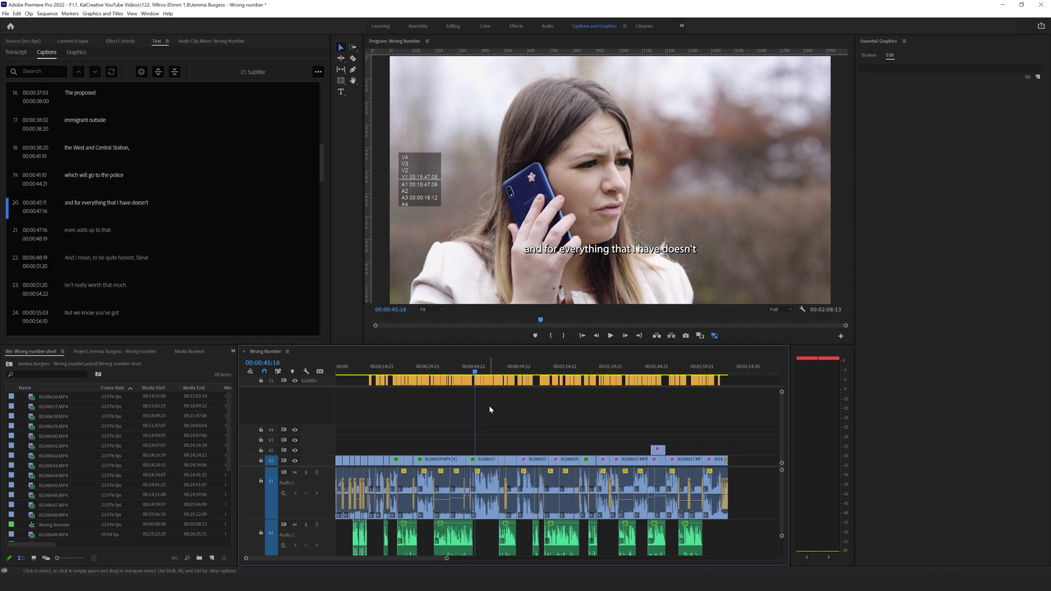
Try placing only caption 20 at the top centre, top left, top right and bottom left of the frame.
click(593, 251)
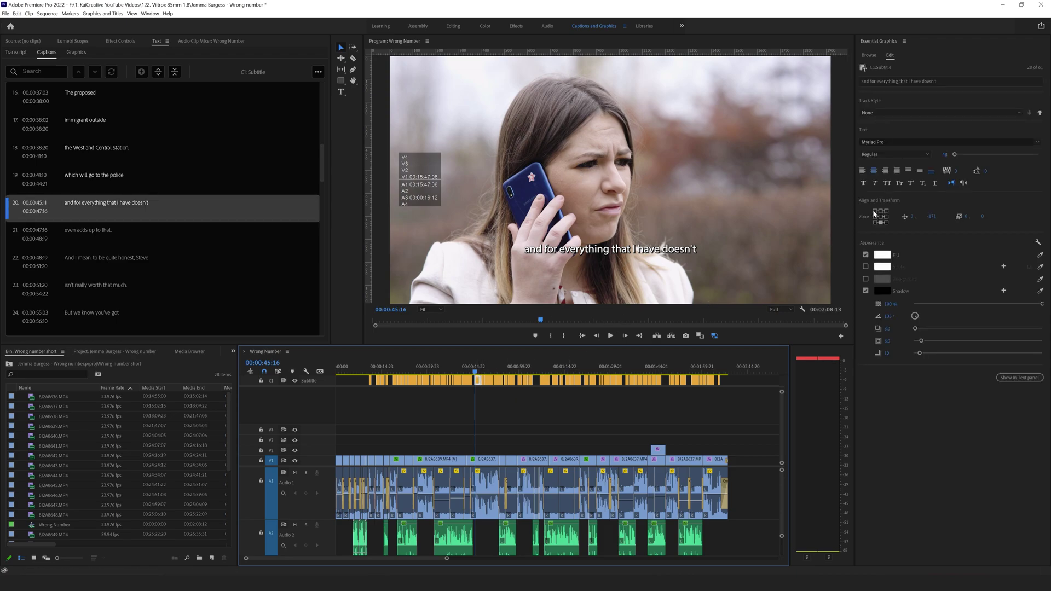
click(880, 211)
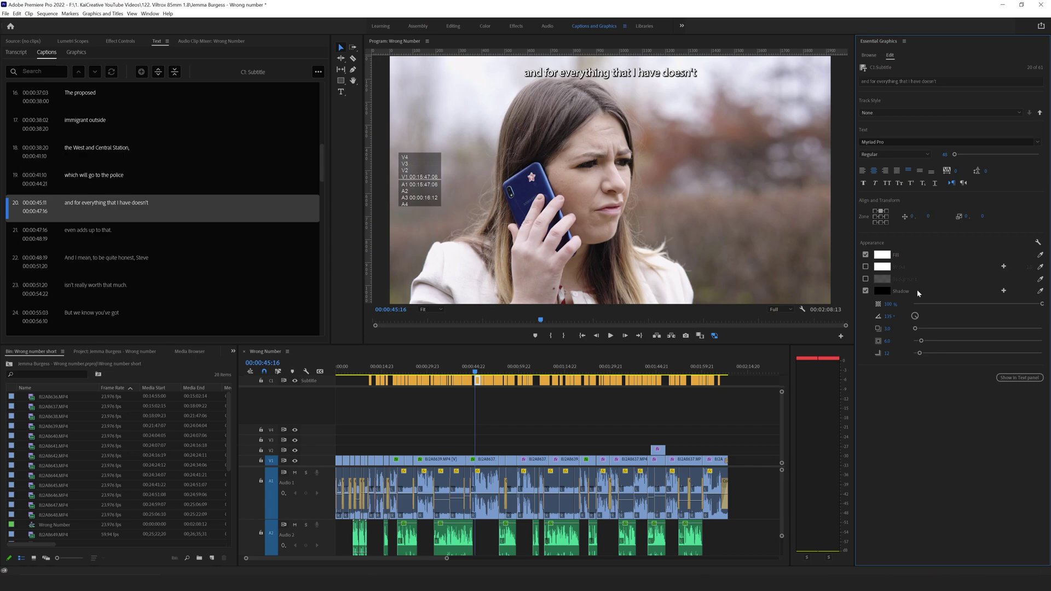
click(875, 211)
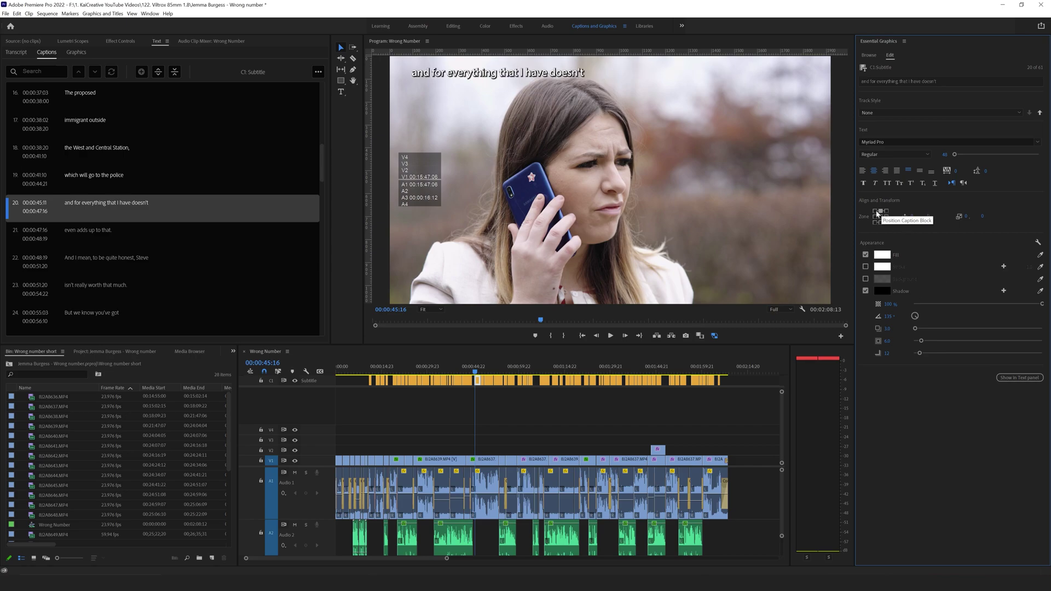
click(887, 212)
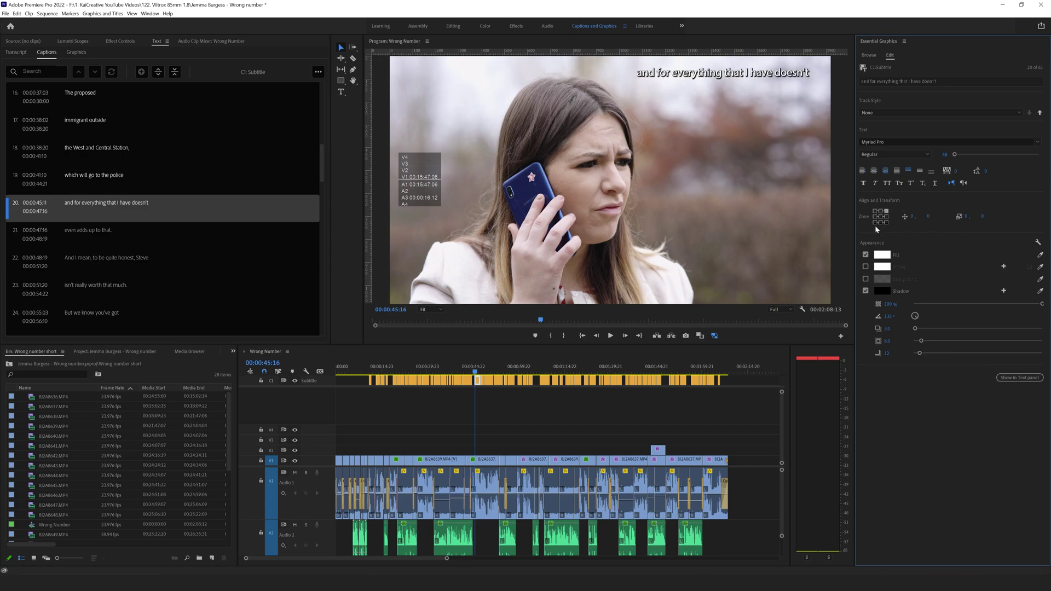
click(876, 223)
Position caption 20 at the bottom centre and set its vertical offset to -171.
click(881, 223)
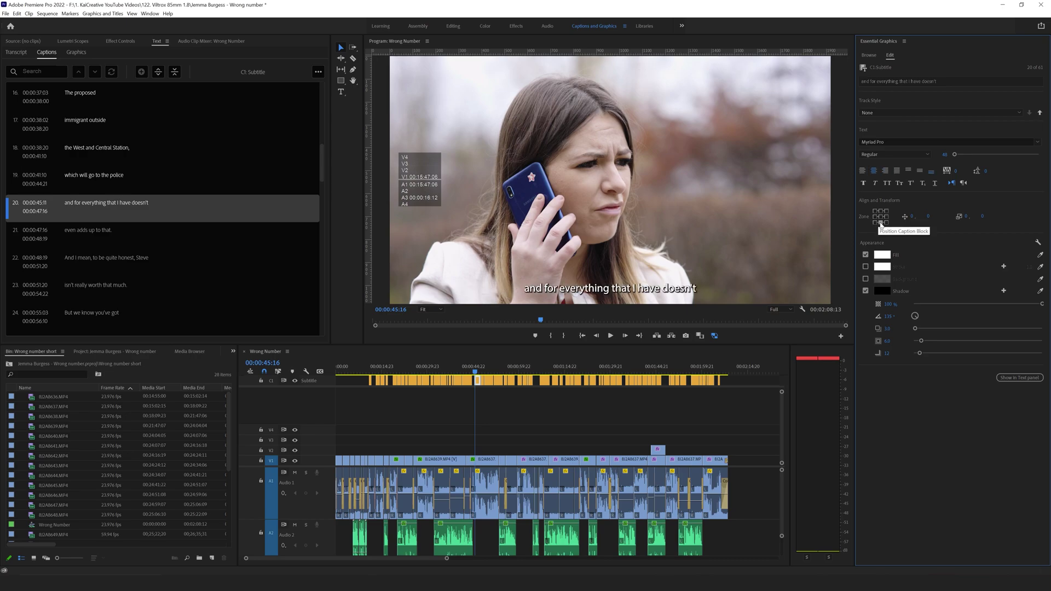
click(931, 217)
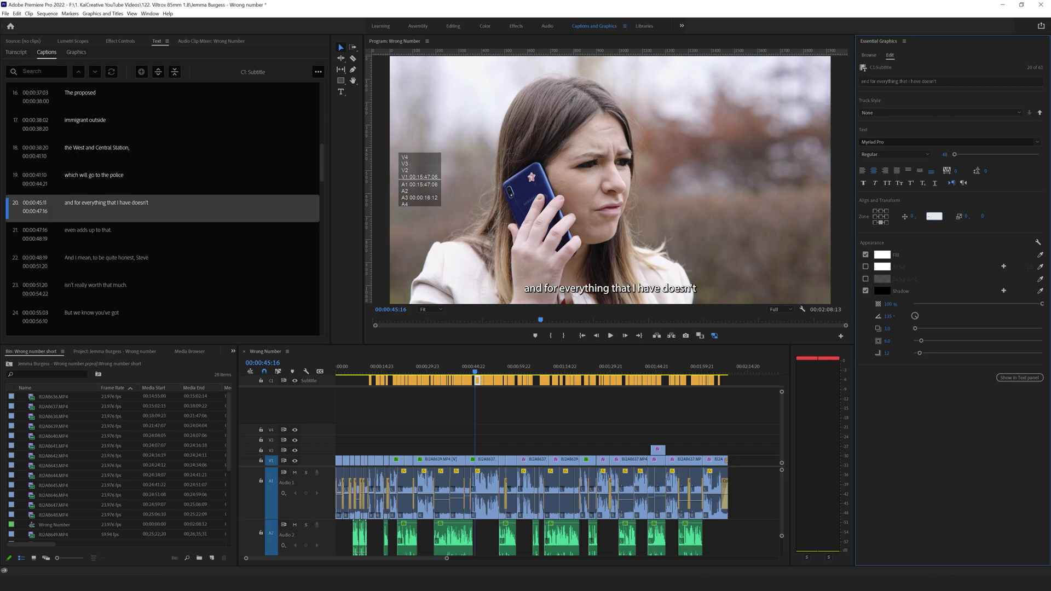
text(-171)
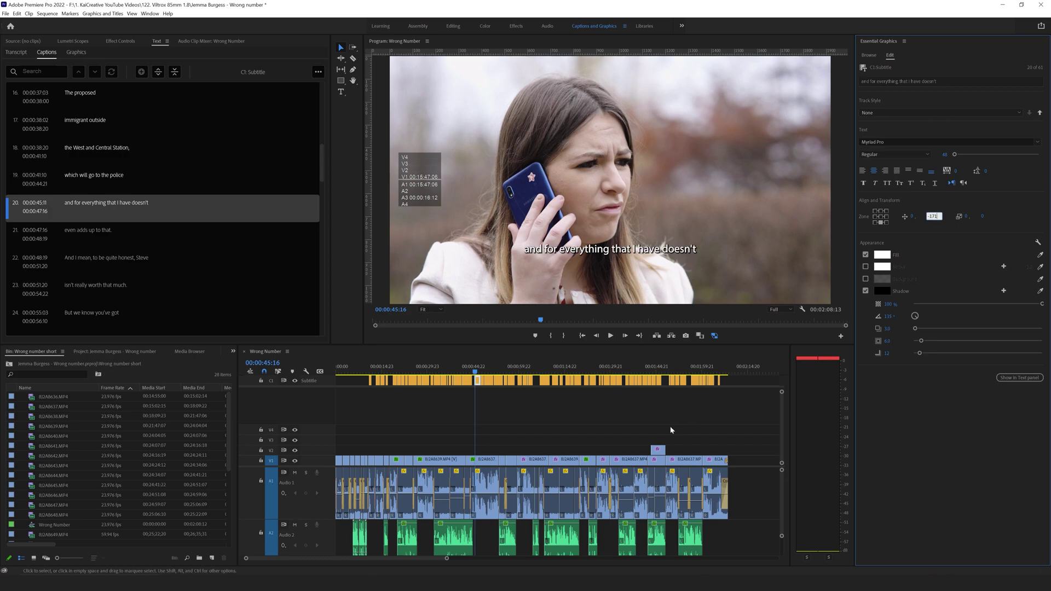
click(631, 415)
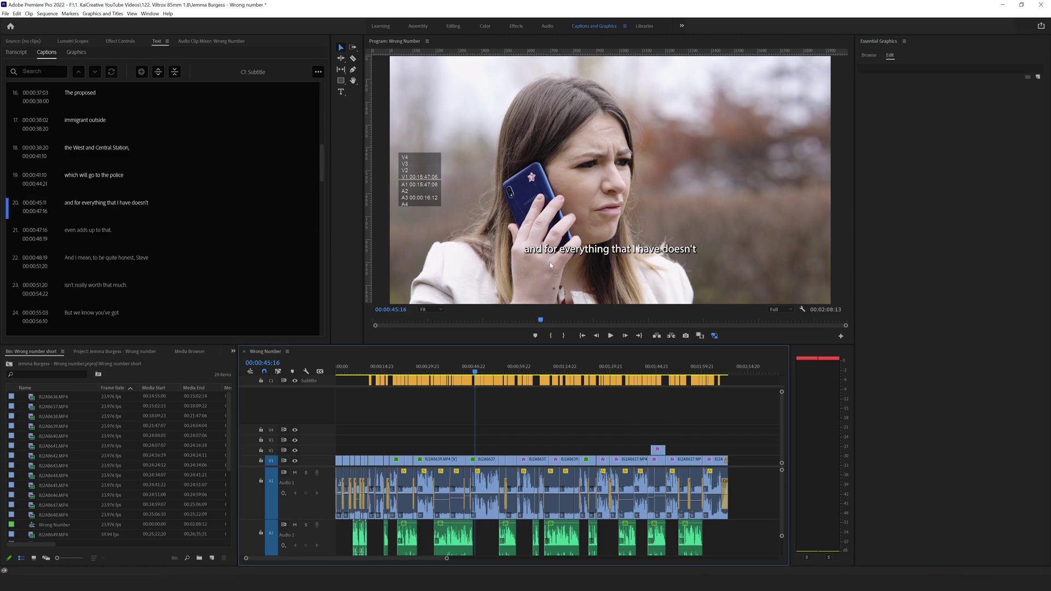
Select all captions on the subtitle track and set their font to Objective Regular.
drag(742, 383, 353, 409)
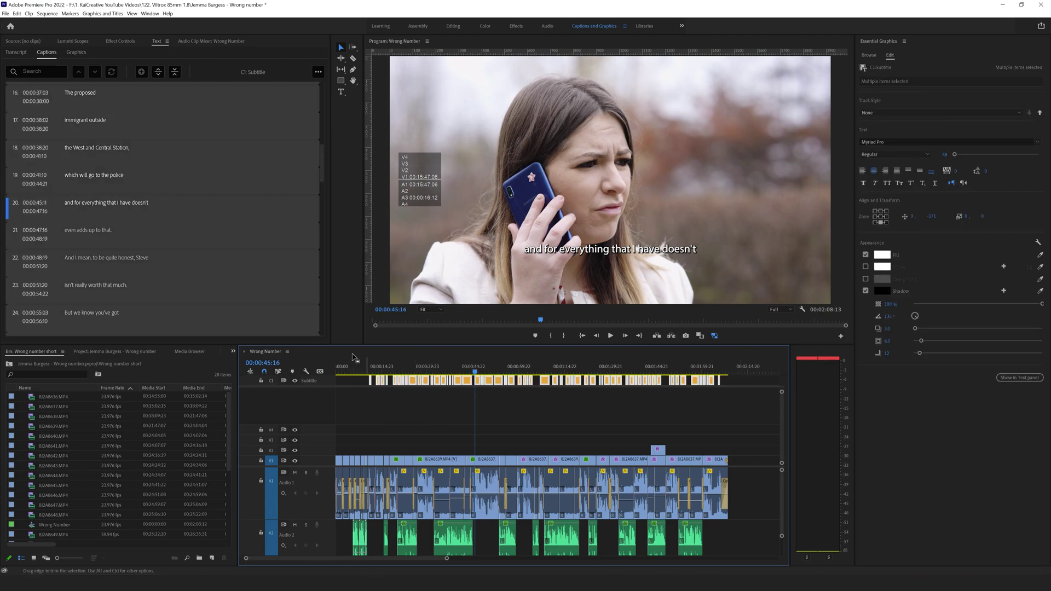
click(881, 144)
text(object)
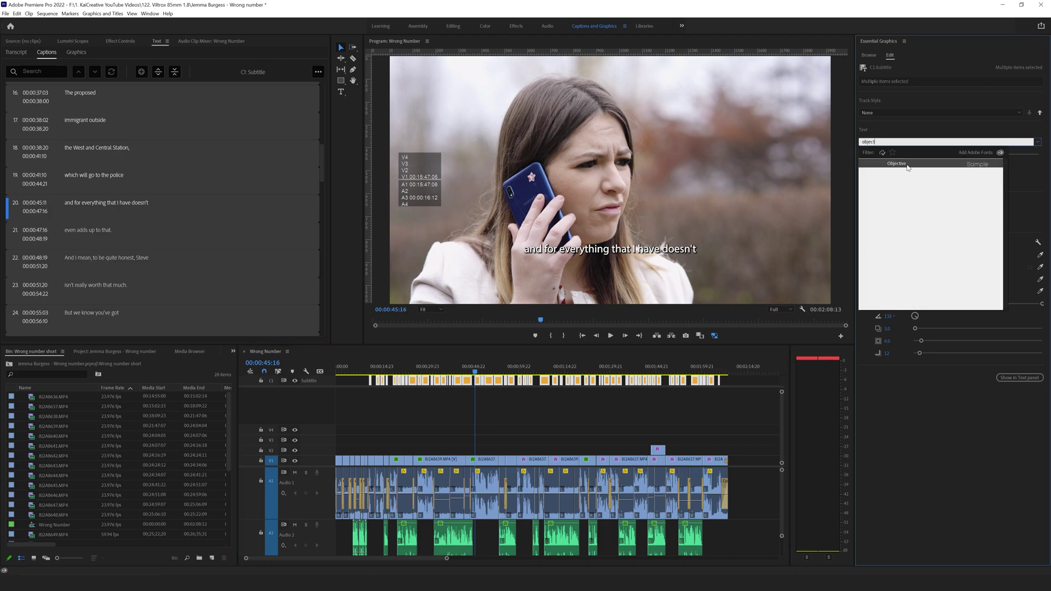
click(907, 164)
click(876, 155)
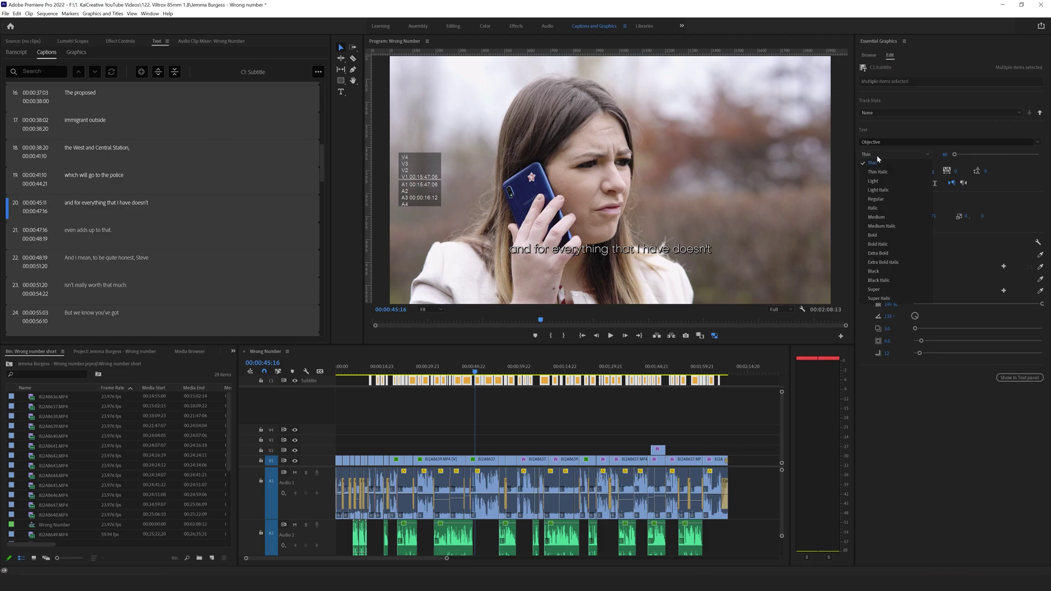
click(879, 204)
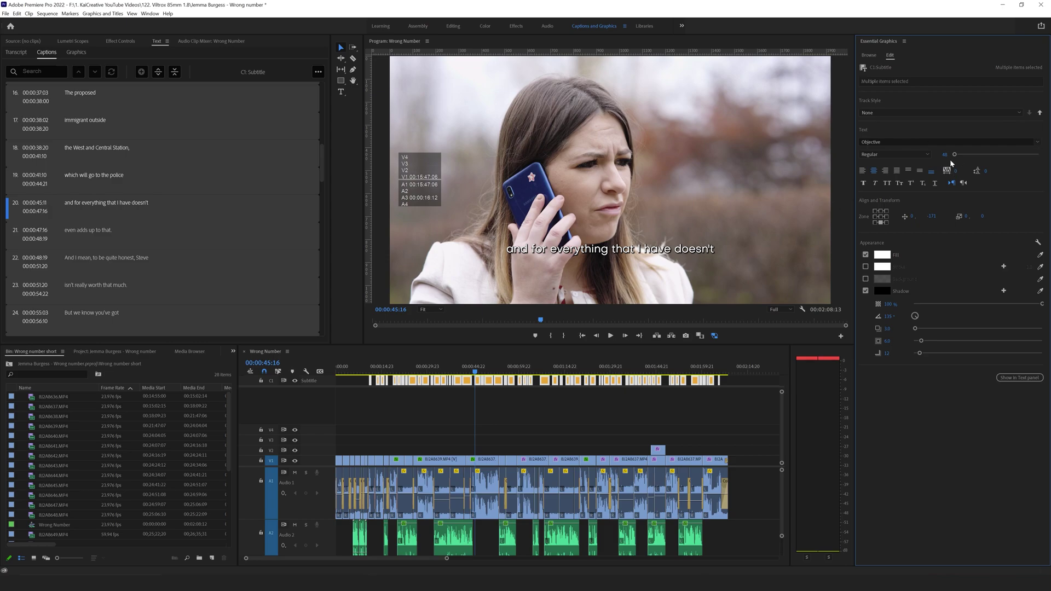
Try a much larger text size on all captions, preview it at other points in the sequence, and undo it.
mouse_move(955, 155)
mouse_down()
mouse_move(971, 155)
mouse_move(958, 156)
mouse_up()
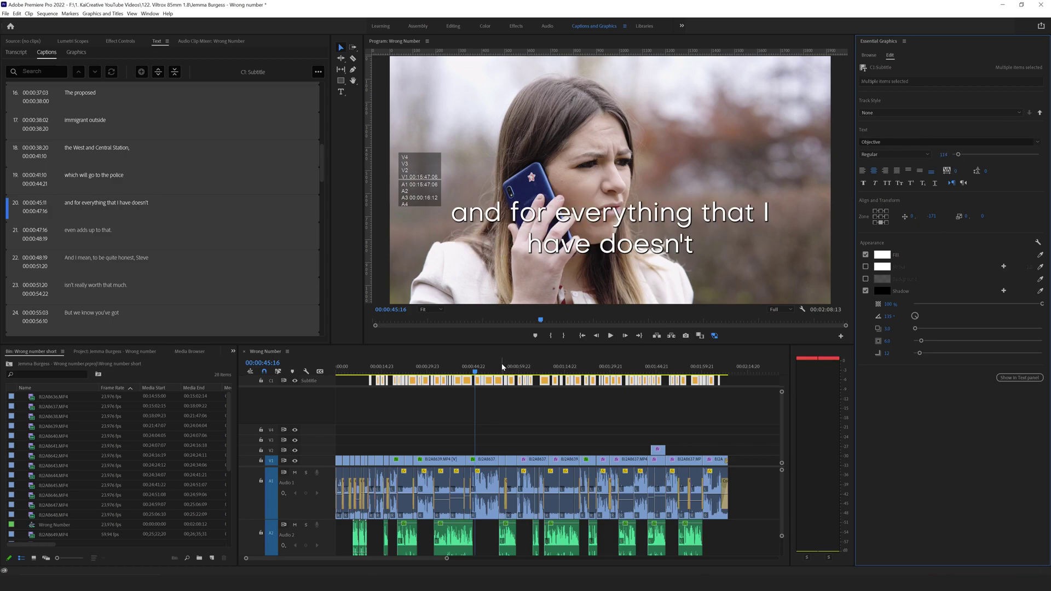
click(513, 374)
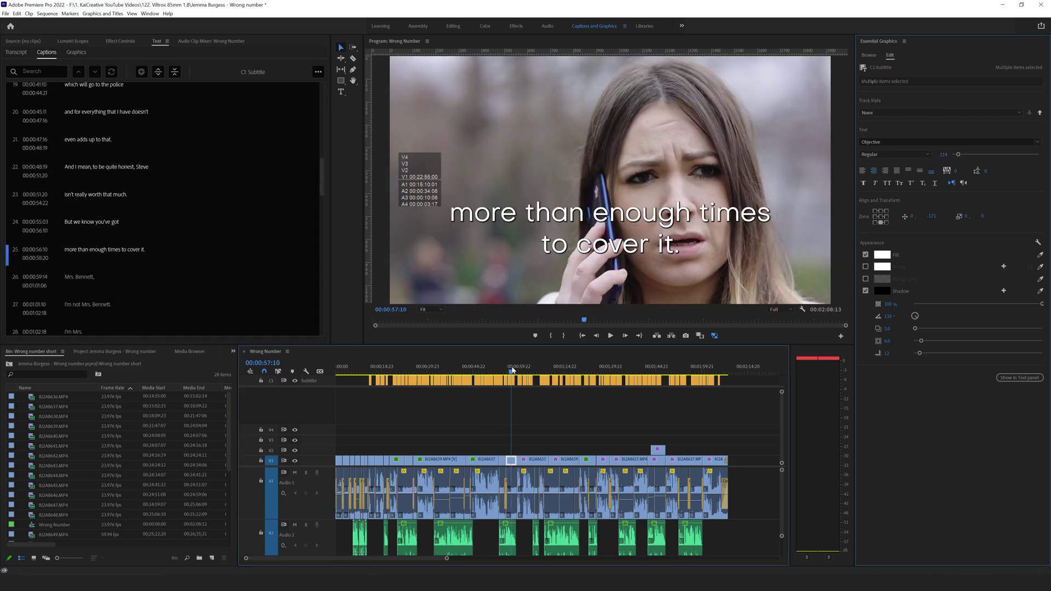
click(494, 373)
click(484, 373)
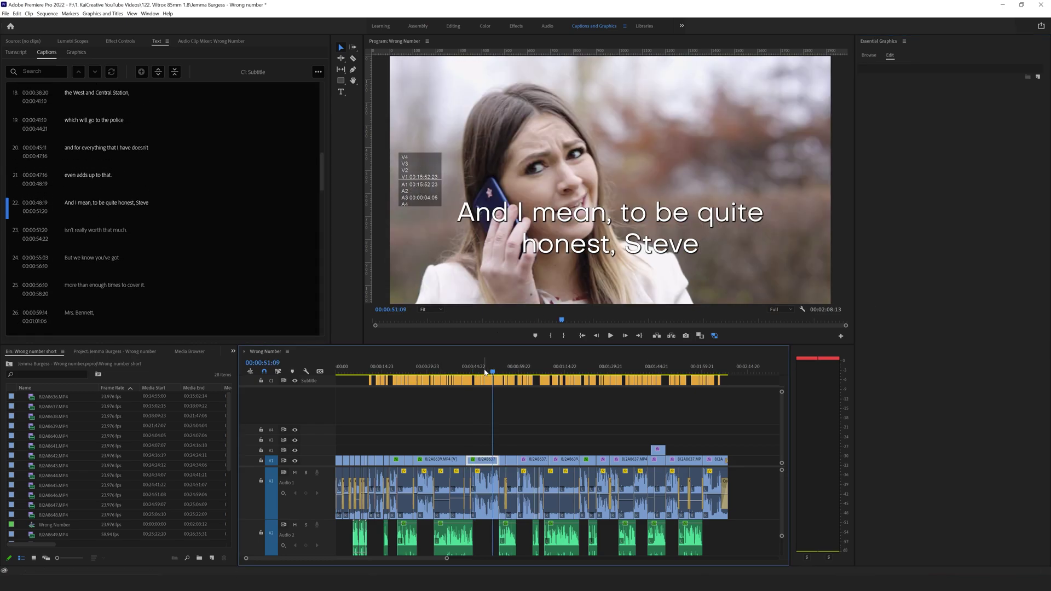
key(ctrl+z)
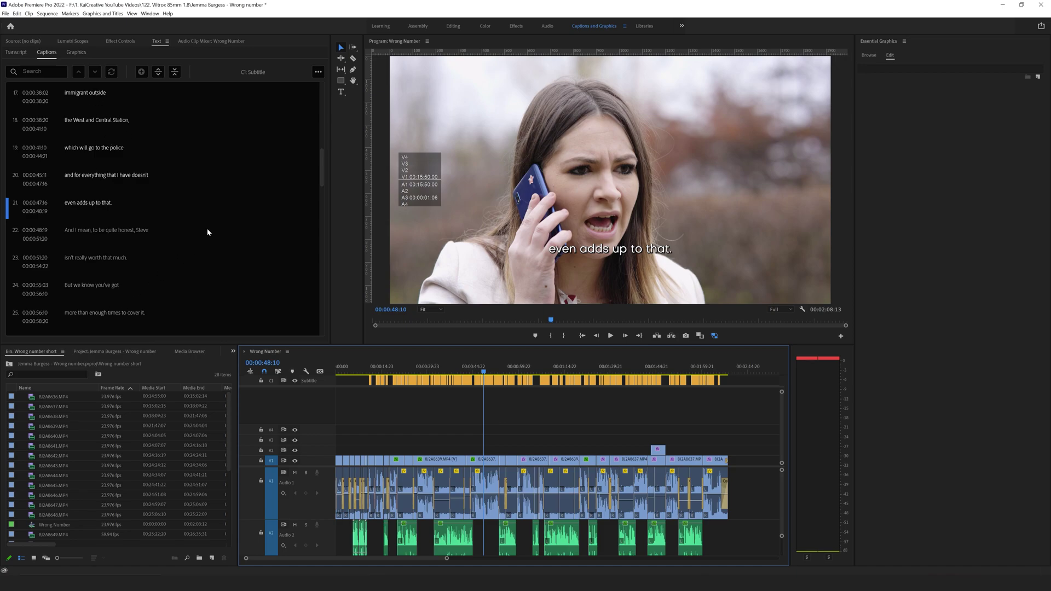
Export the captions as an SRT file named Wrong Number into the 129. Subtitles folder.
click(320, 74)
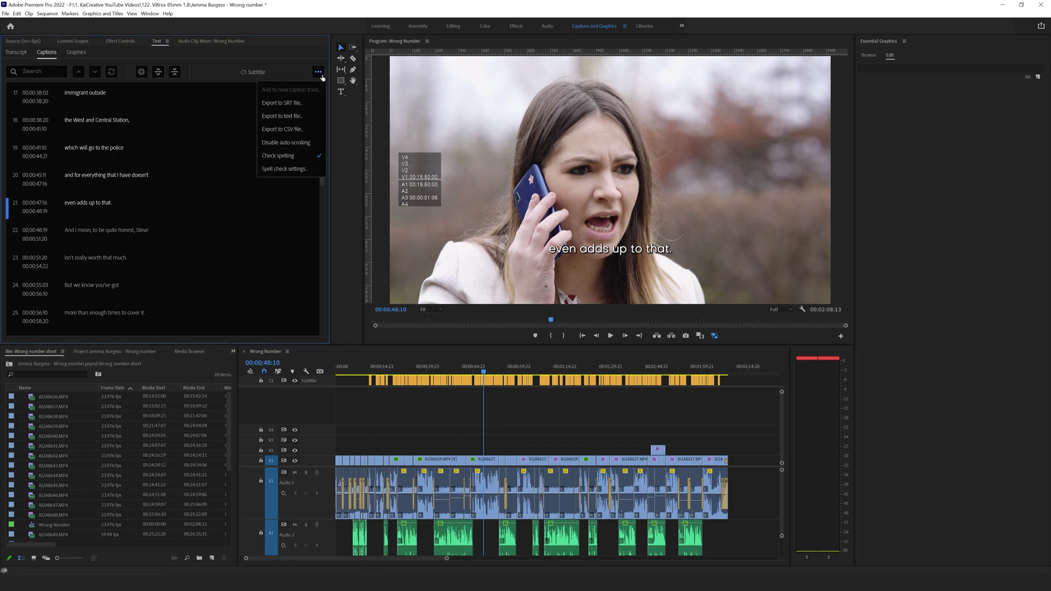
click(273, 105)
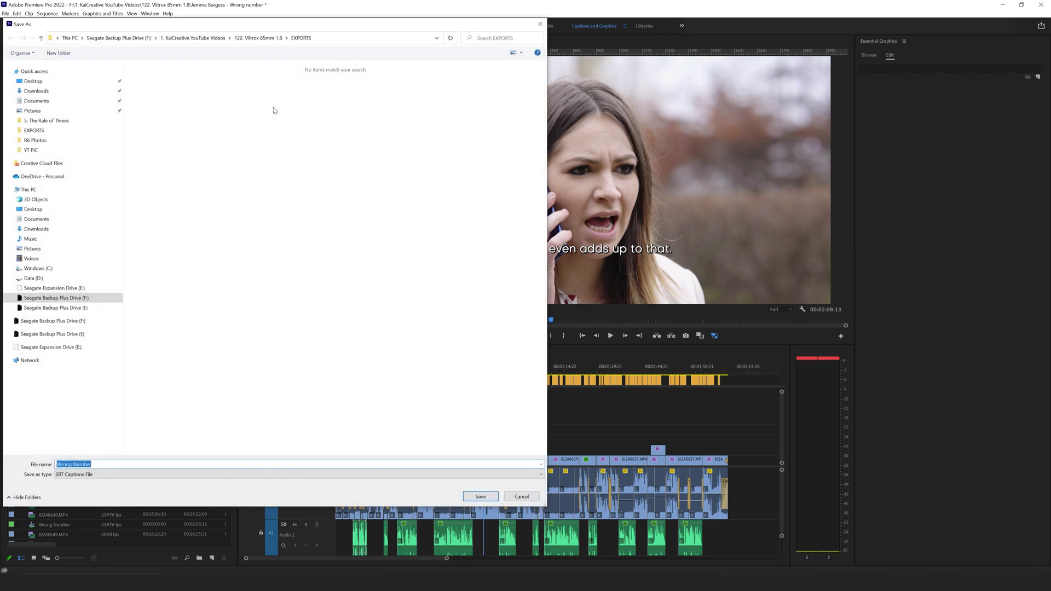
click(203, 38)
double_click(161, 327)
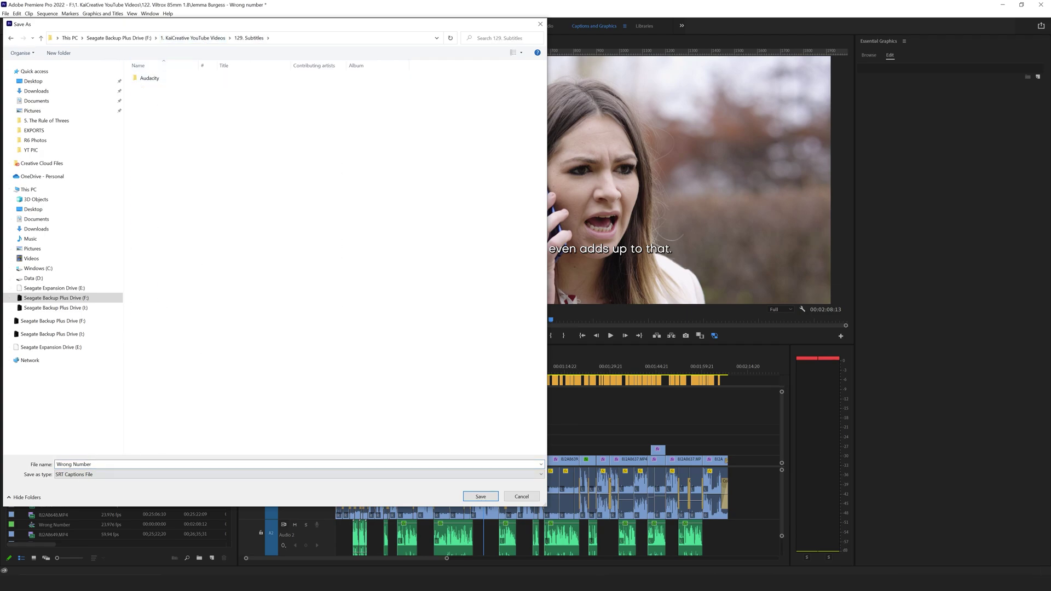
click(481, 496)
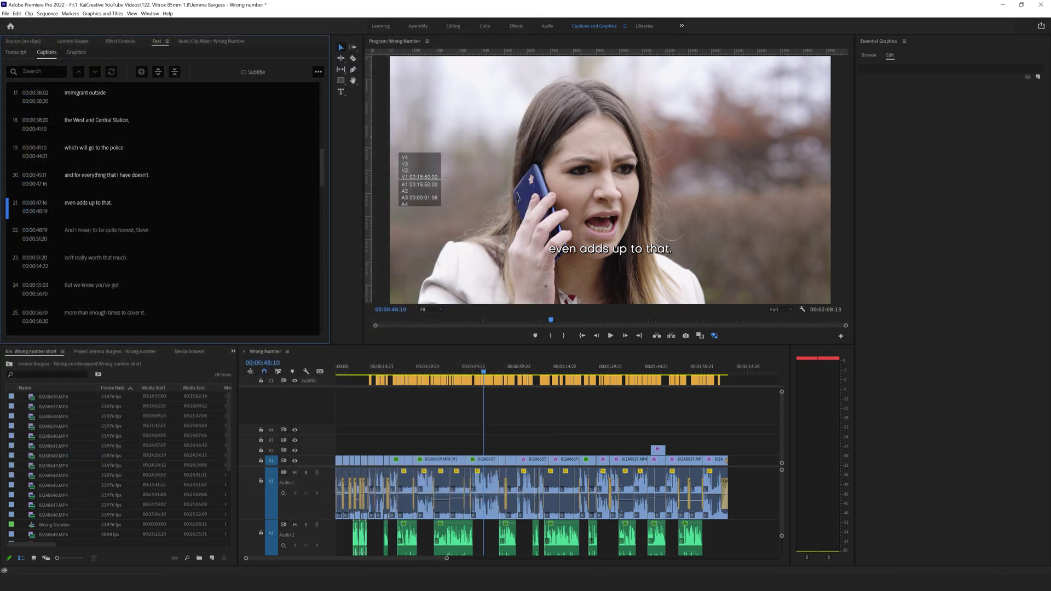
Switch to File Explorer, locate the exported Wrong Number SRT file, and open it in WordPad.
key(super+e)
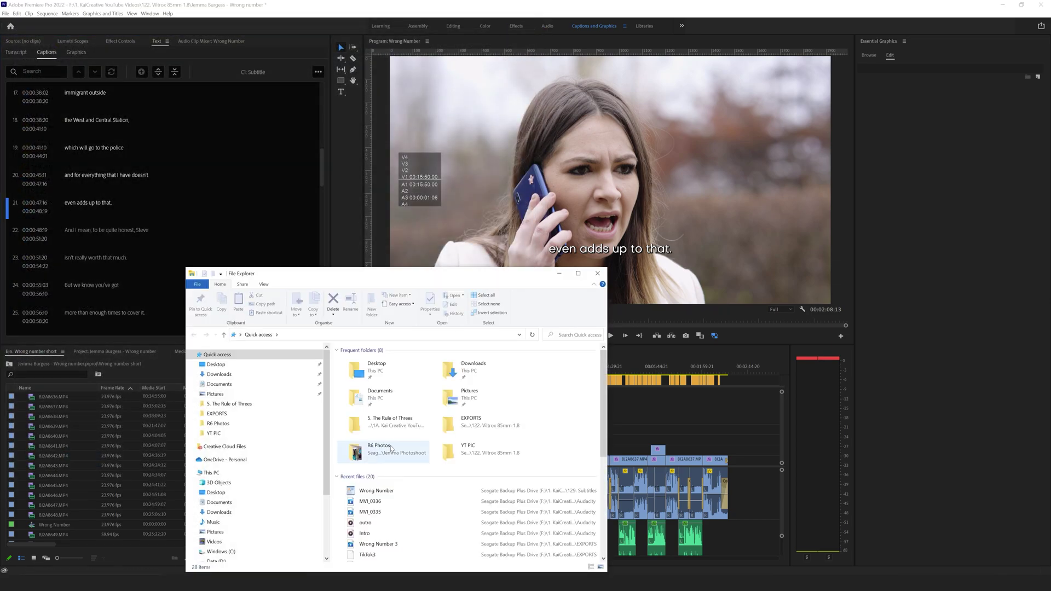
right_click(376, 490)
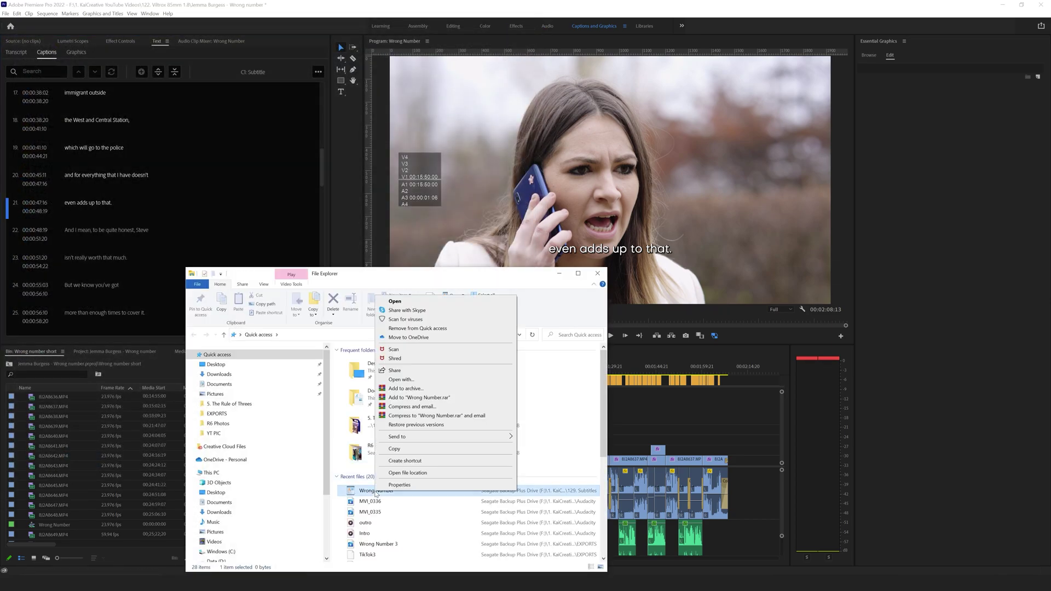
click(402, 473)
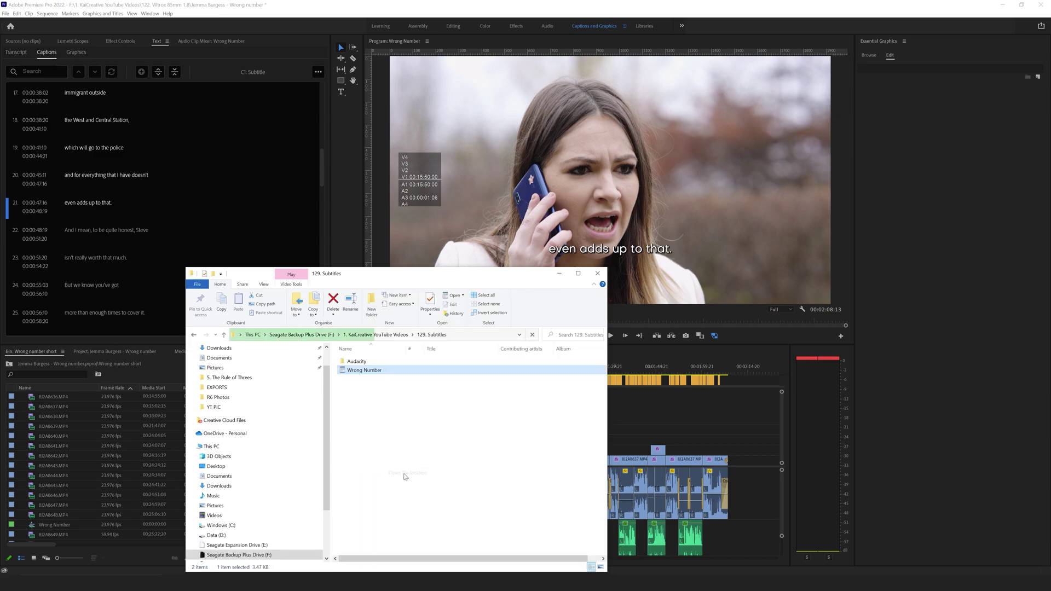
right_click(350, 370)
click(376, 443)
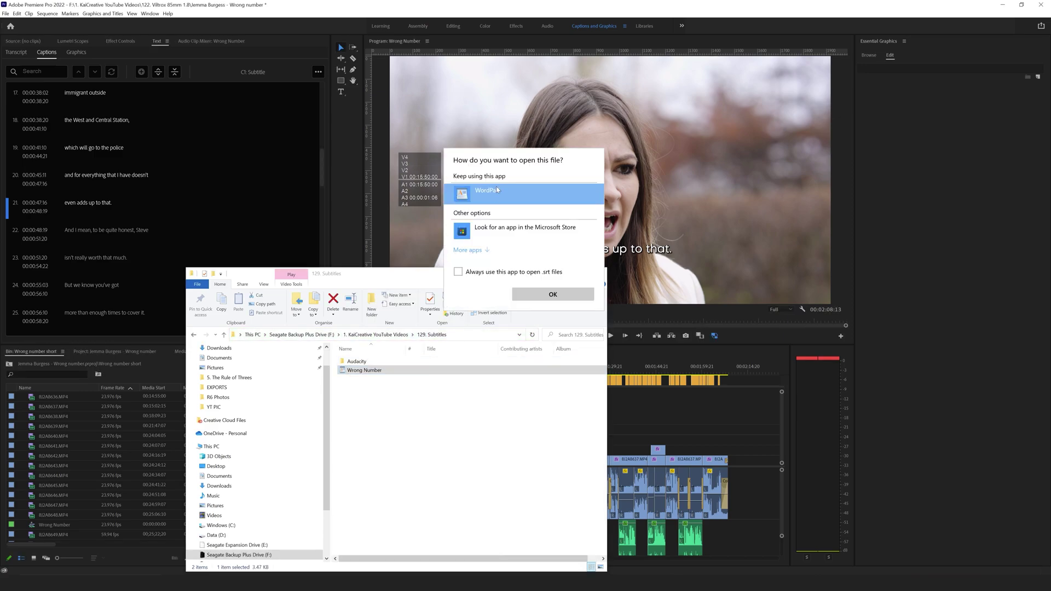
click(557, 298)
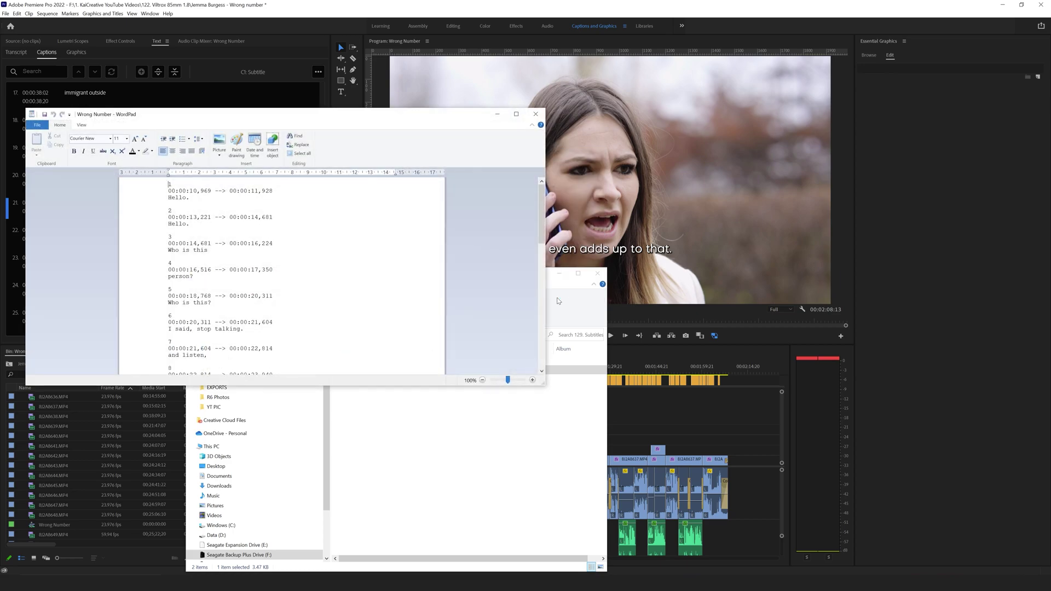
Review the caption numbers, timecodes and text through the end of the SRT file, and return to Premiere Pro.
scroll(282, 277, down, 20)
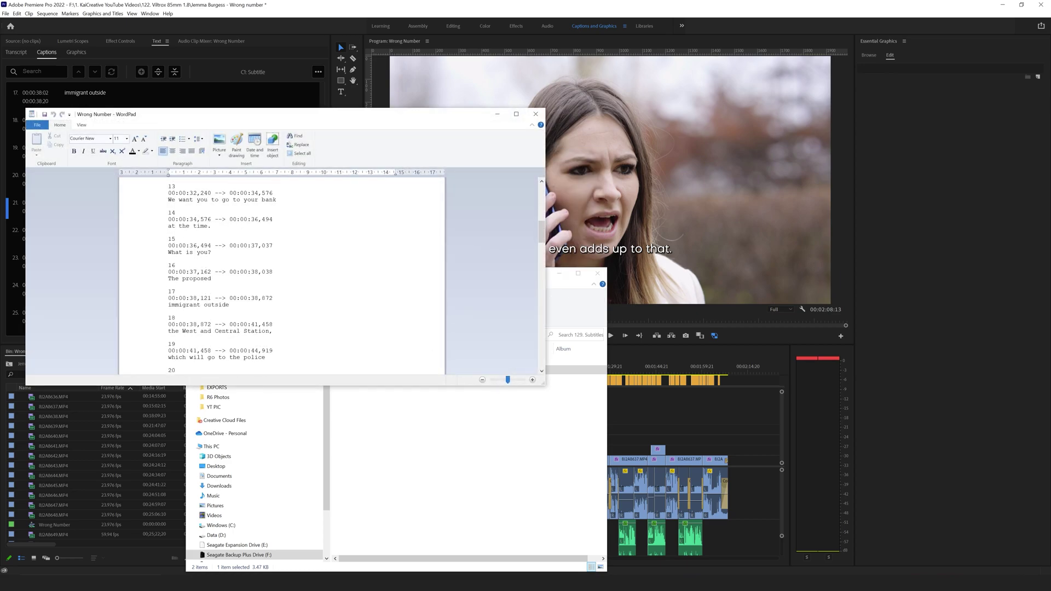
scroll(282, 277, down, 10)
scroll(282, 276, down, 8)
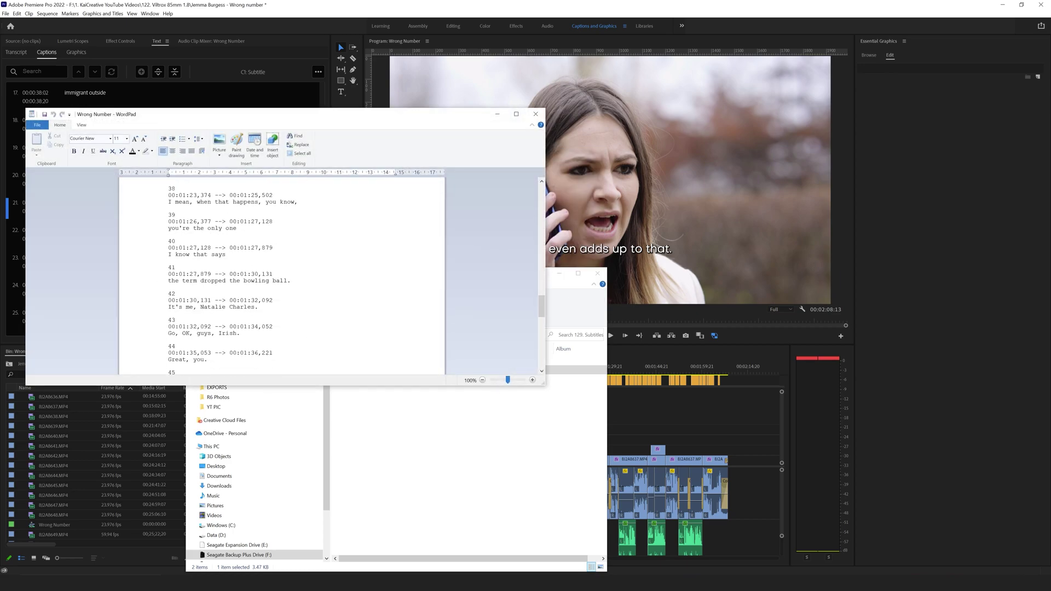
scroll(281, 276, down, 5)
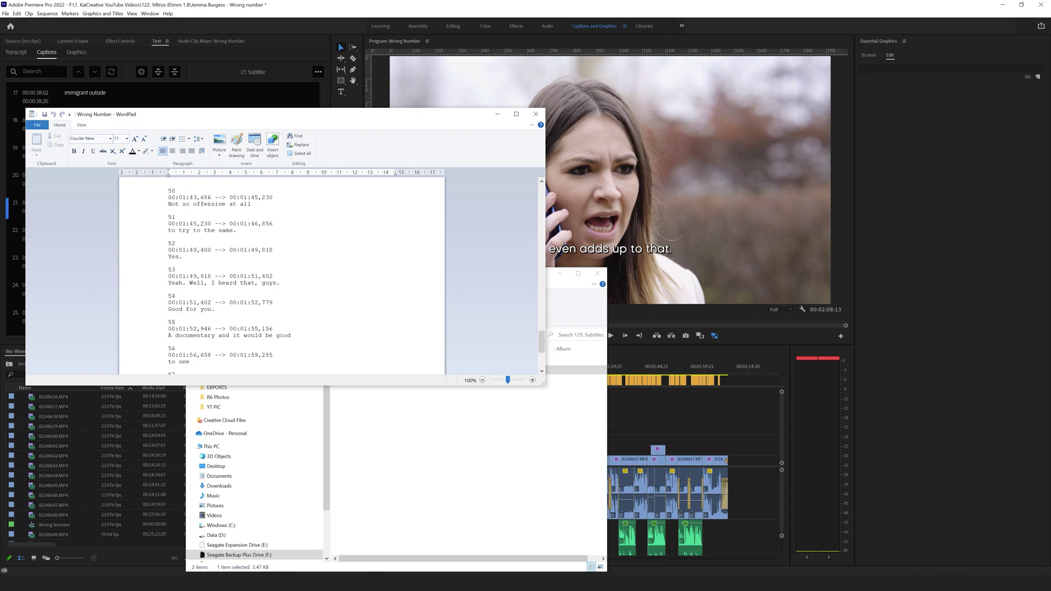
mouse_move(545, 345)
mouse_down()
mouse_move(544, 201)
mouse_move(549, 364)
mouse_up()
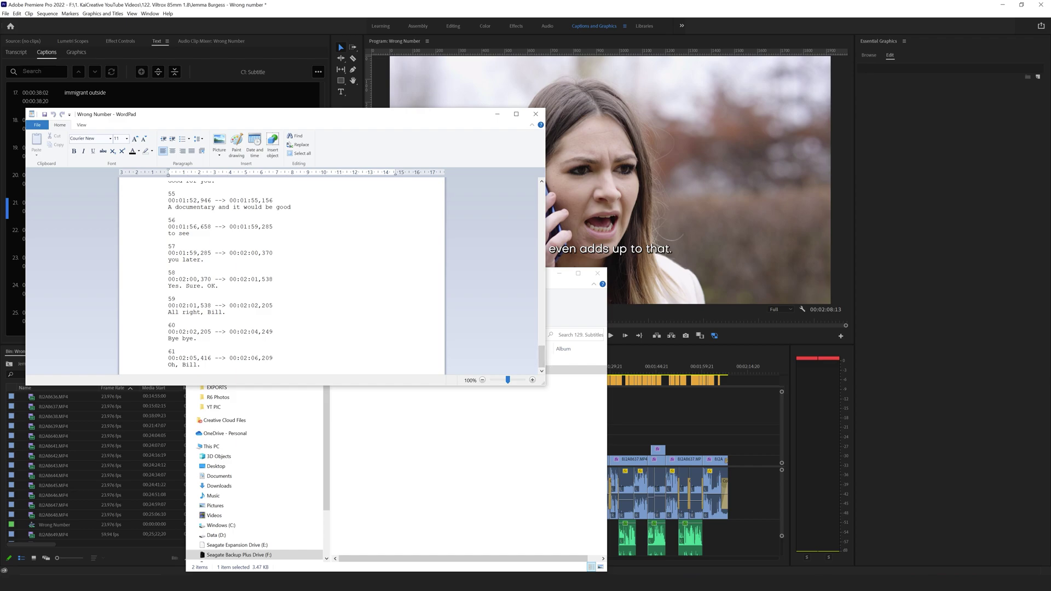
click(535, 114)
click(559, 273)
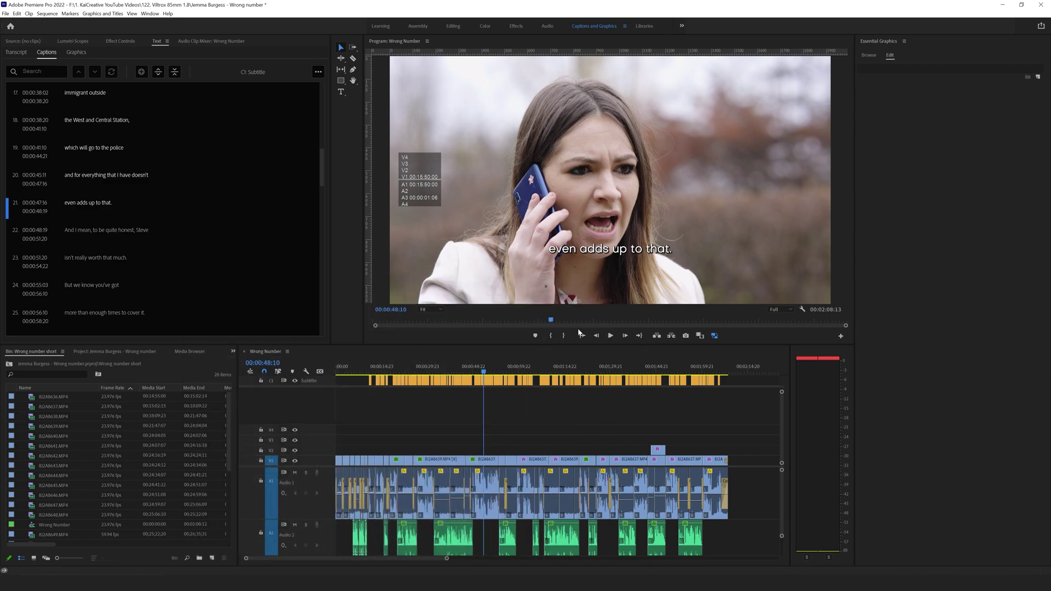
Hide the Subtitle caption track in the Wrong Number sequence.
click(295, 381)
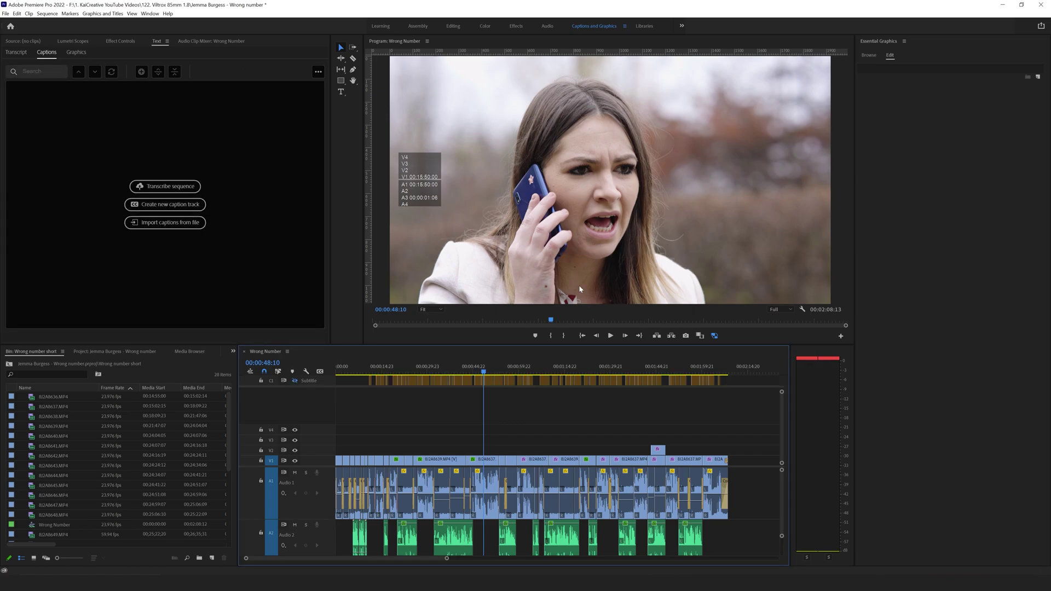